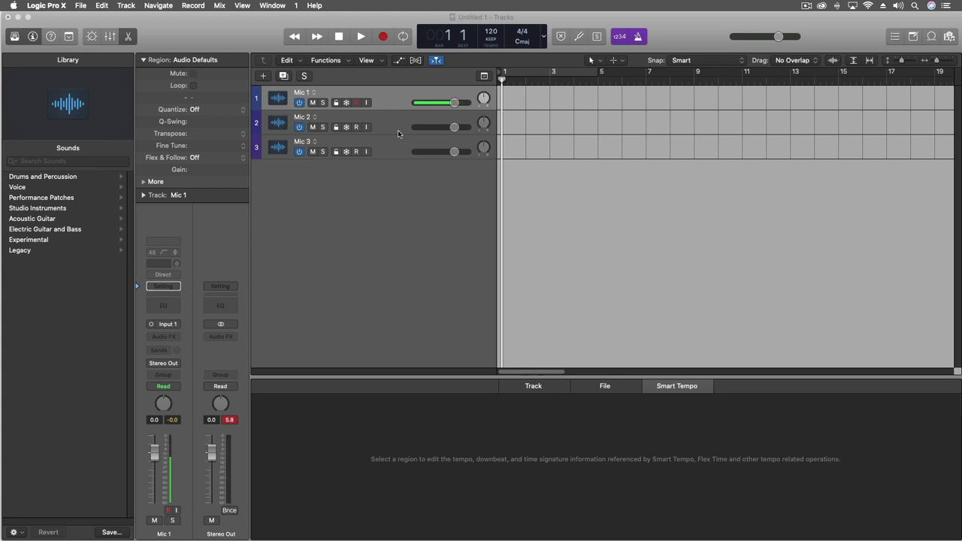
Step: Leave Smart Tempo on KEEP, arm Mic 2, and record taps on Mic 1 and Mic 2
{"action": "left_click", "coordinate": [490, 40]}
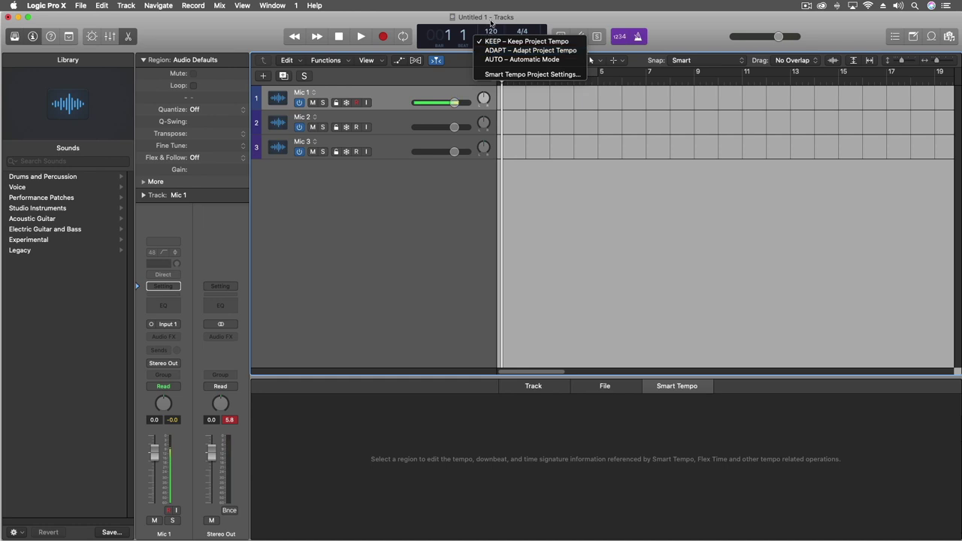
{"action": "left_click", "coordinate": [491, 22]}
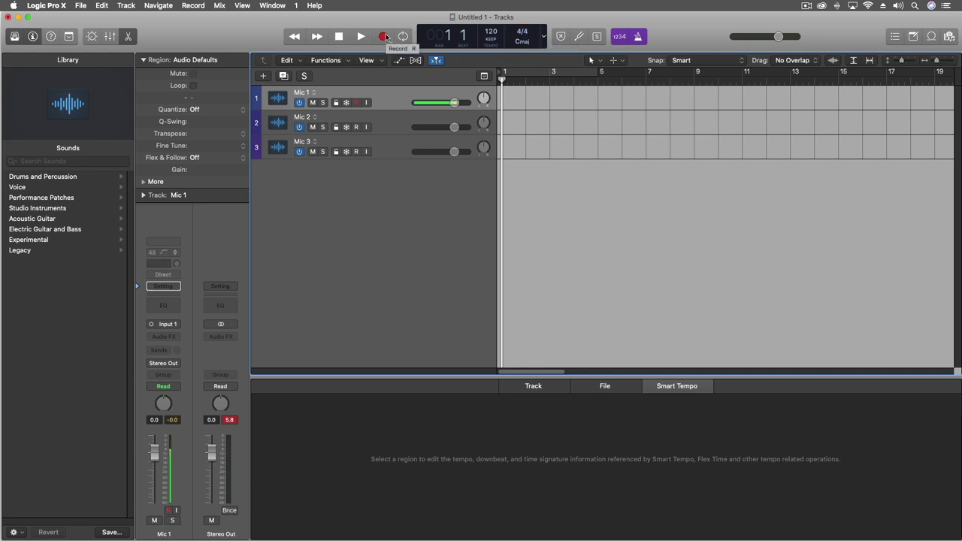
{"action": "left_click", "coordinate": [357, 127]}
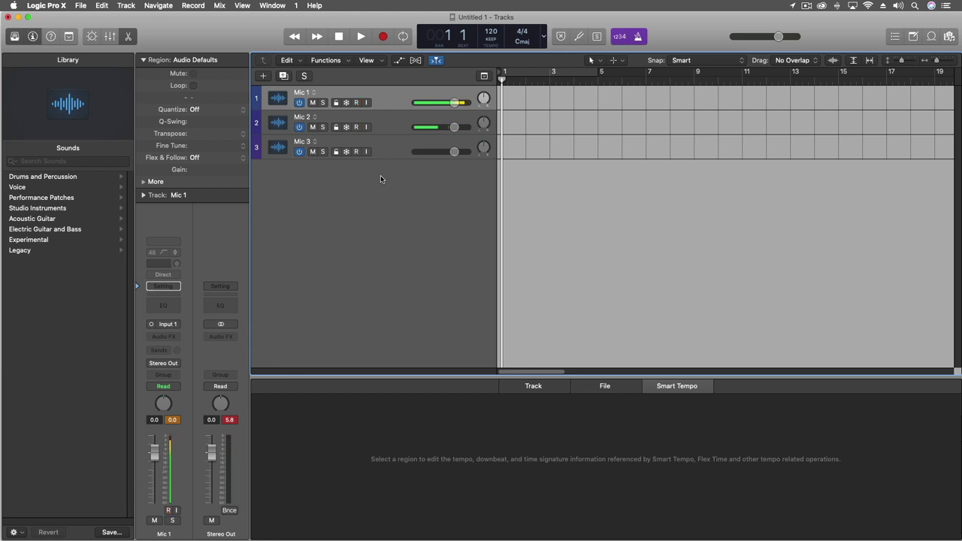
{"action": "left_click", "coordinate": [382, 35]}
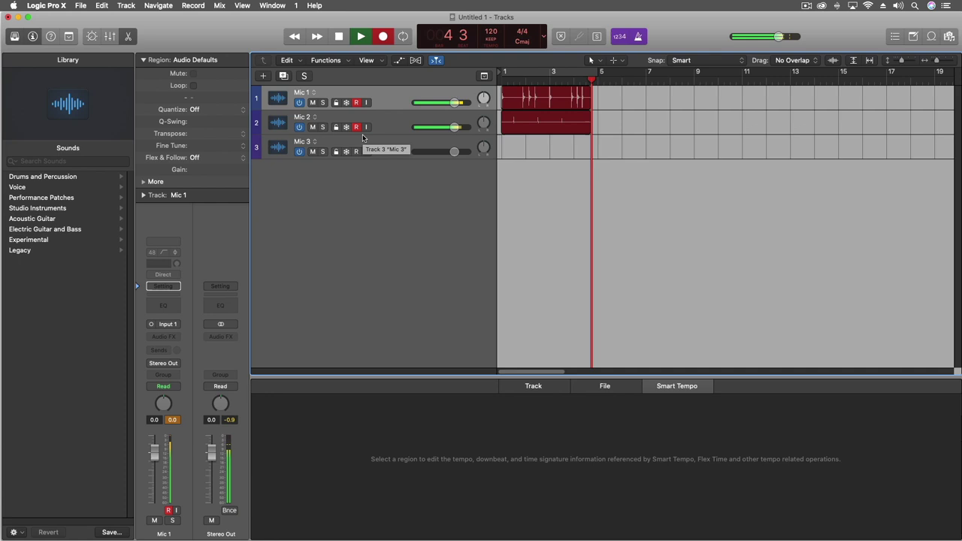
Step: Stop recording, return to bar 1, then arm only Mic 3 and record its taps
{"action": "key", "text": "space"}
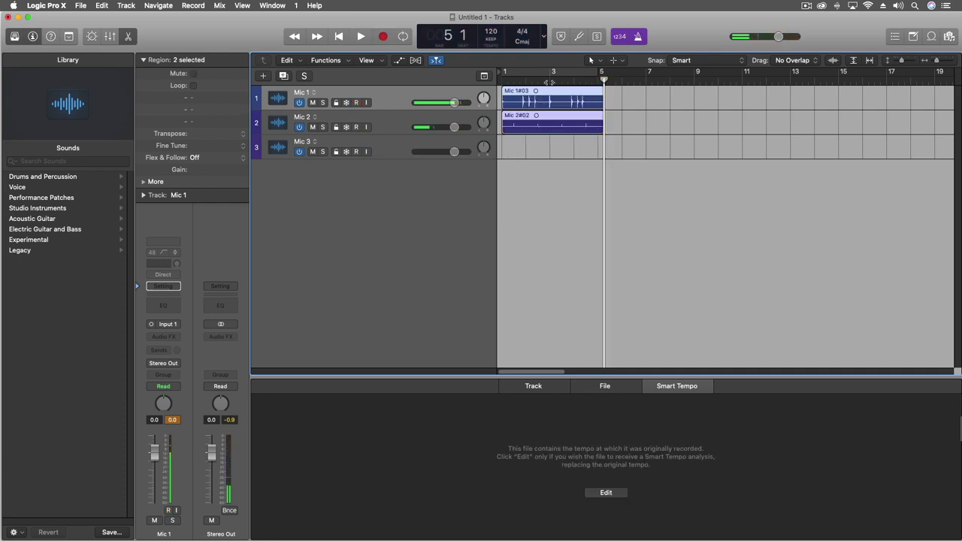
{"action": "left_click_drag", "start_coordinate": [548, 78], "coordinate": [501, 79]}
{"action": "left_click", "coordinate": [356, 103]}
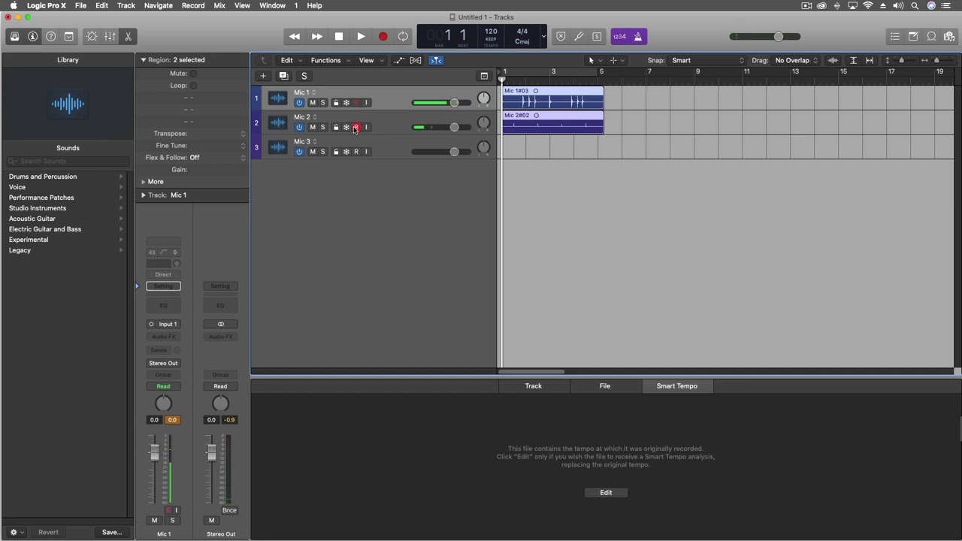
{"action": "left_click", "coordinate": [356, 127]}
{"action": "left_click", "coordinate": [357, 151]}
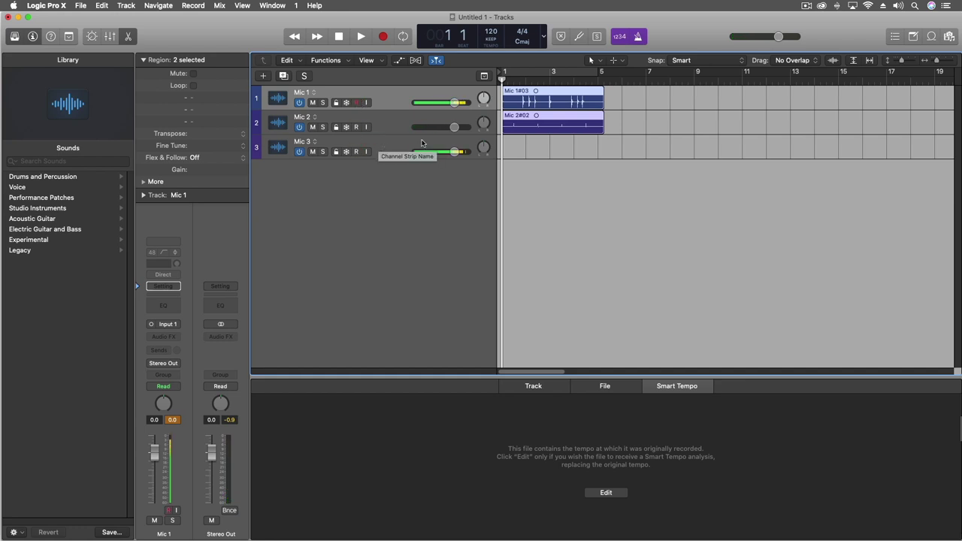
{"action": "left_click", "coordinate": [386, 152]}
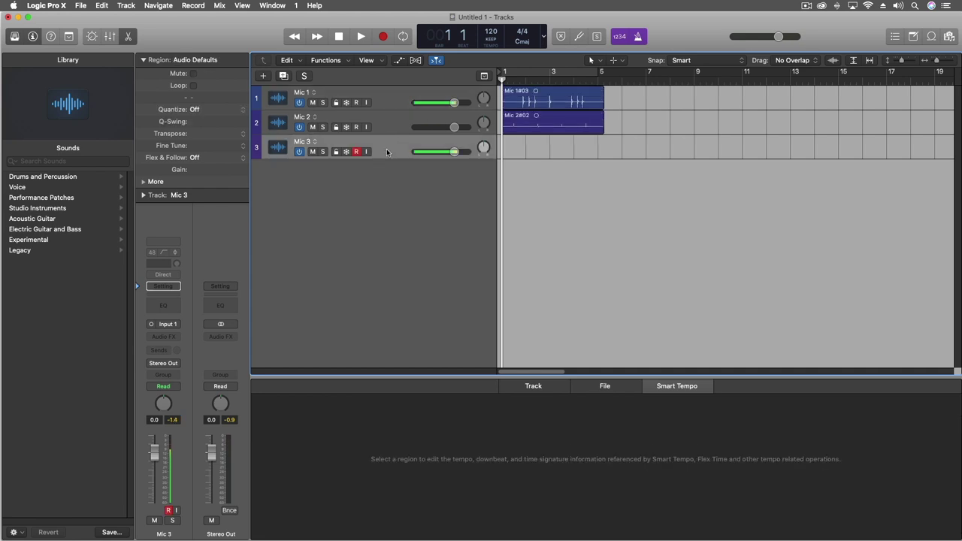
{"action": "left_click", "coordinate": [384, 37]}
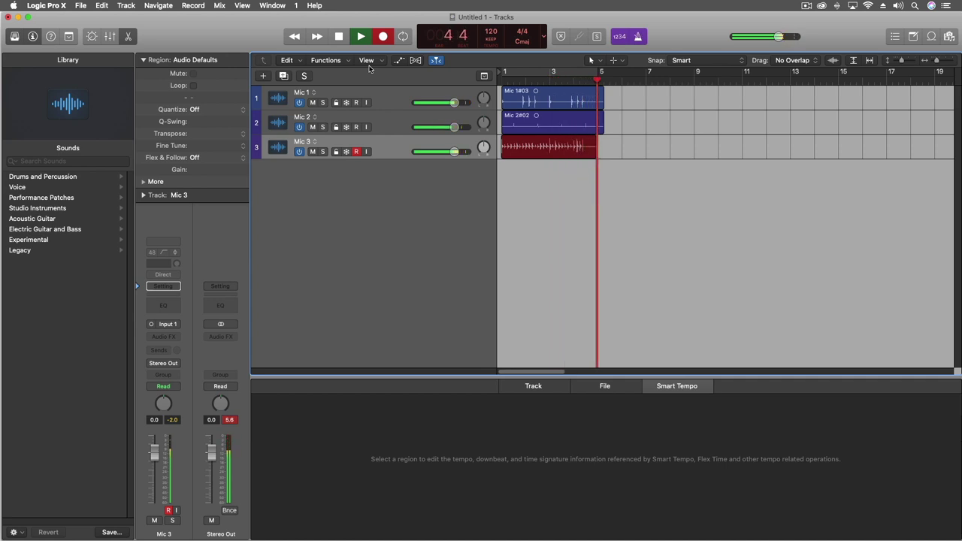
{"action": "key", "text": "space"}
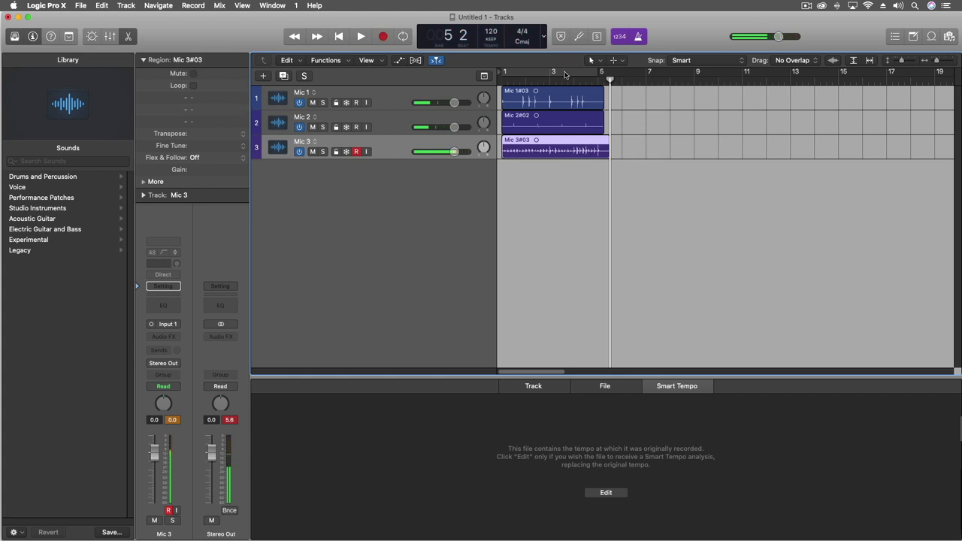
Step: Trim the Mic 1#03 and Mic 2#02 regions to end at bar 5 and cycle bars 1–5
{"action": "left_click", "coordinate": [601, 104]}
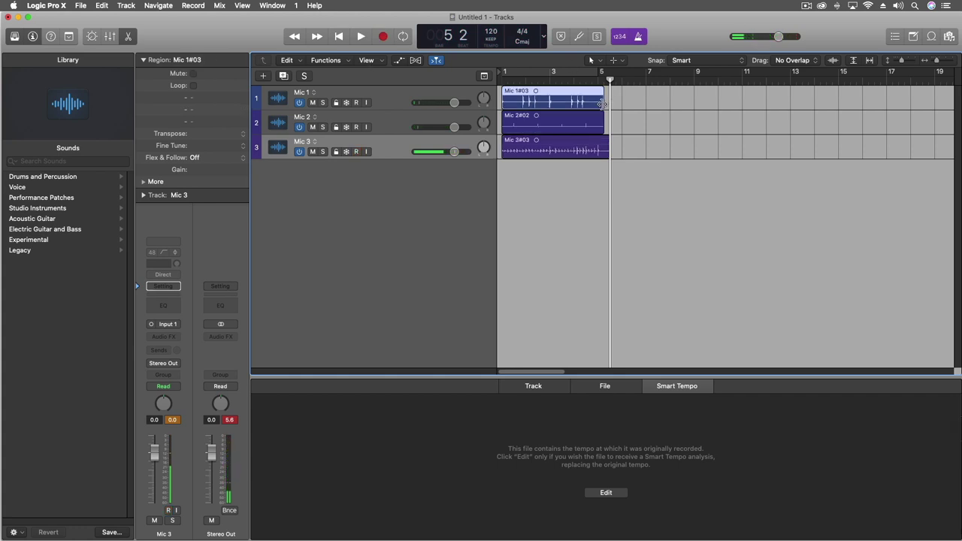
{"action": "left_click_drag", "start_coordinate": [601, 104], "coordinate": [602, 130]}
{"action": "left_click", "coordinate": [599, 124]}
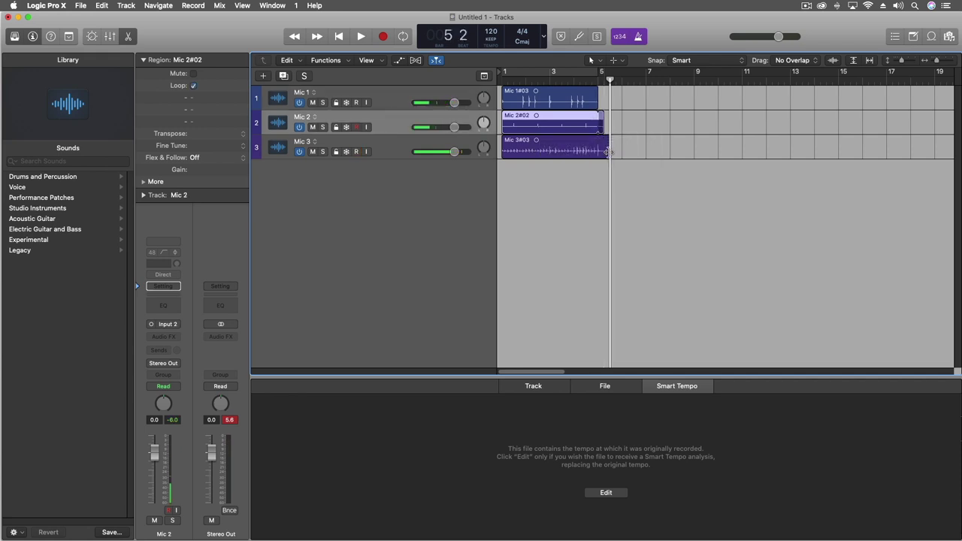
{"action": "left_click", "coordinate": [607, 152]}
{"action": "left_click_drag", "start_coordinate": [606, 121], "coordinate": [599, 153]}
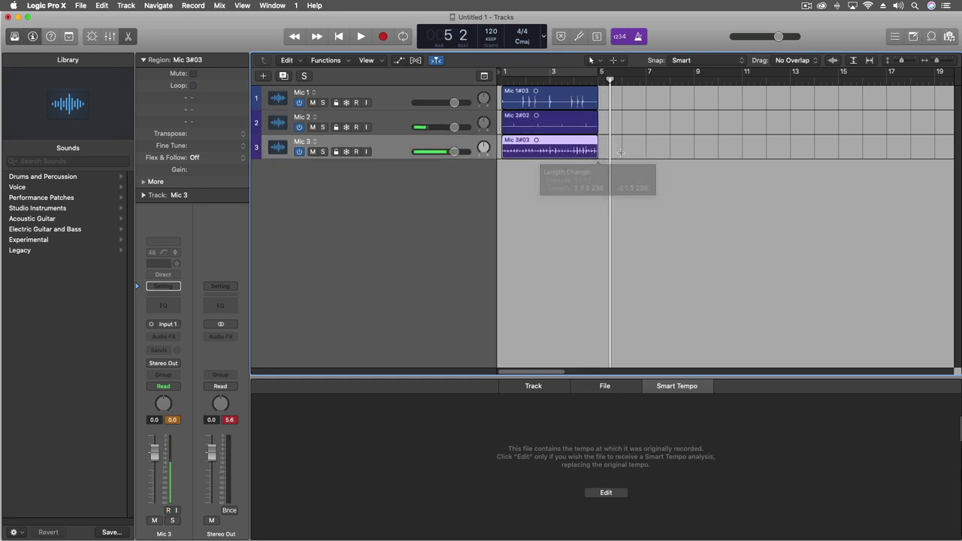
{"action": "left_click", "coordinate": [567, 76]}
Step: Run Track > Replace or Double Drum Track on the Mic 1#03 region and move the dialog aside
{"action": "left_click", "coordinate": [557, 95]}
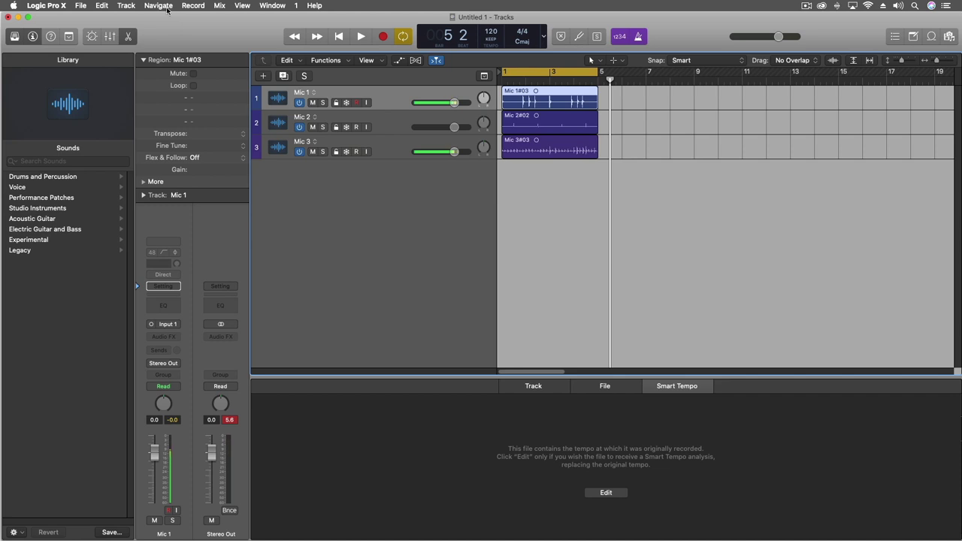
{"action": "left_click", "coordinate": [120, 5]}
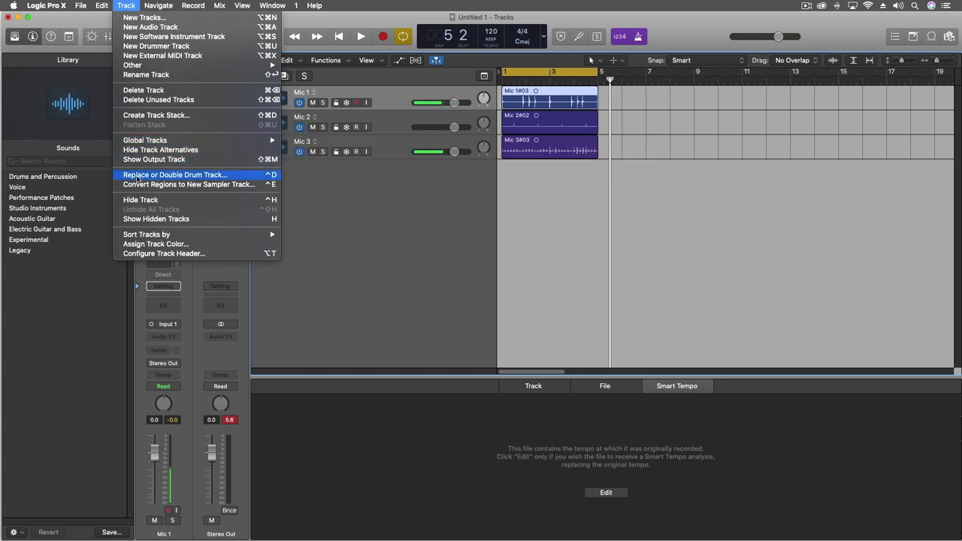
{"action": "left_click", "coordinate": [245, 179]}
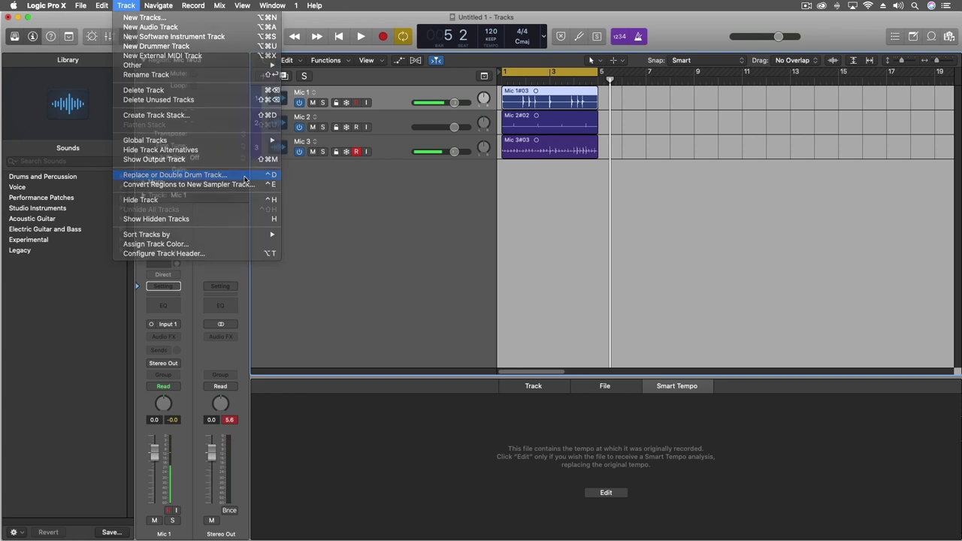
{"action": "left_click_drag", "start_coordinate": [462, 157], "coordinate": [627, 129]}
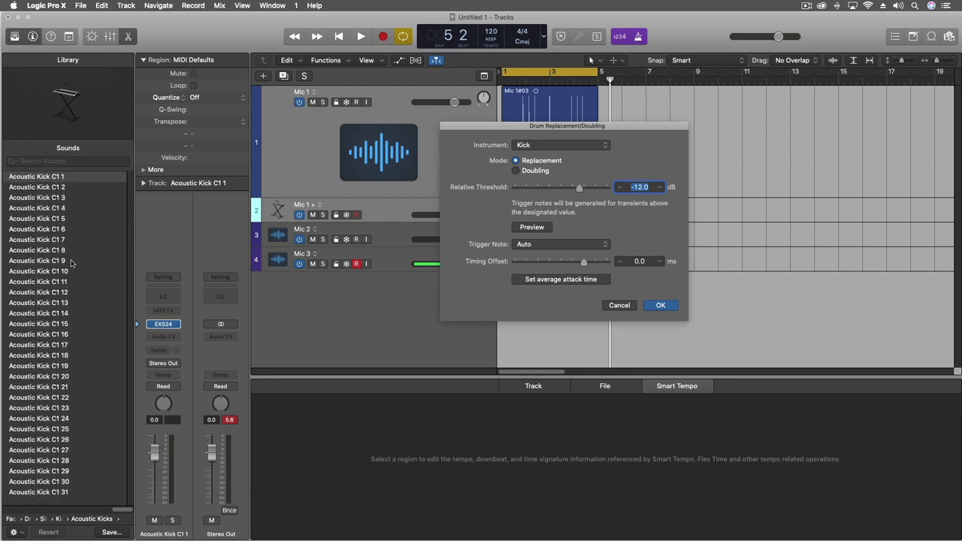
{"action": "left_click_drag", "start_coordinate": [509, 129], "coordinate": [363, 113]}
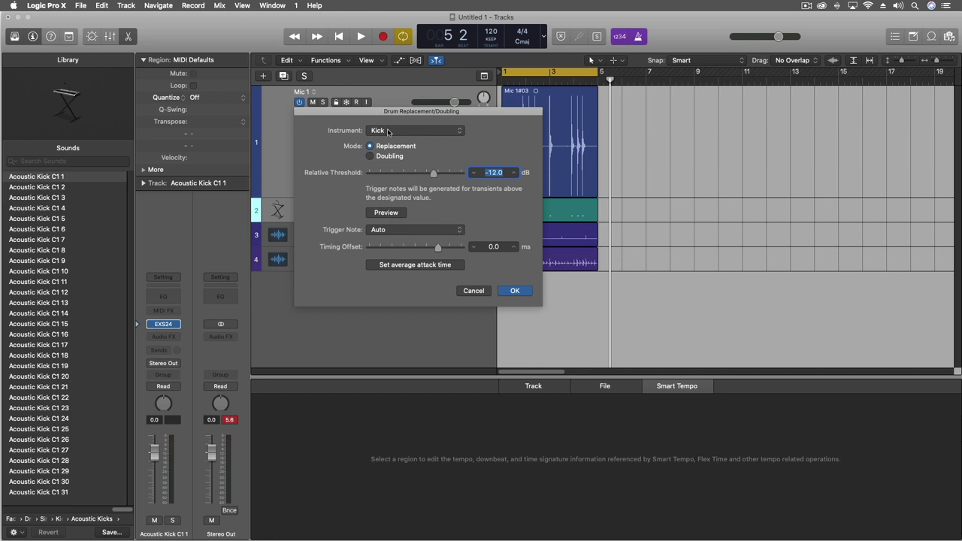
Step: Preview the replacement, audition Acoustic Kick C1 6, 3 and 4, and check the region's editors
{"action": "left_click", "coordinate": [386, 212]}
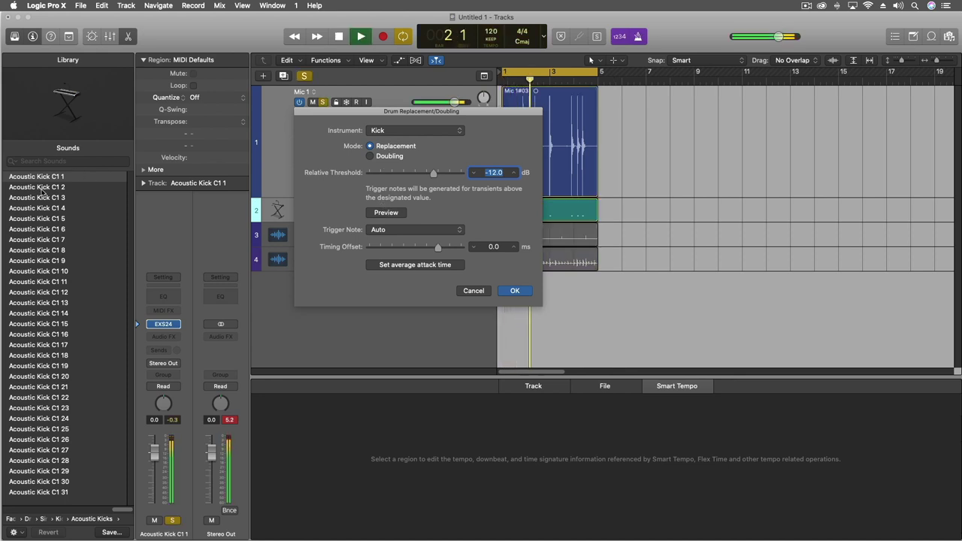
{"action": "left_click", "coordinate": [42, 229]}
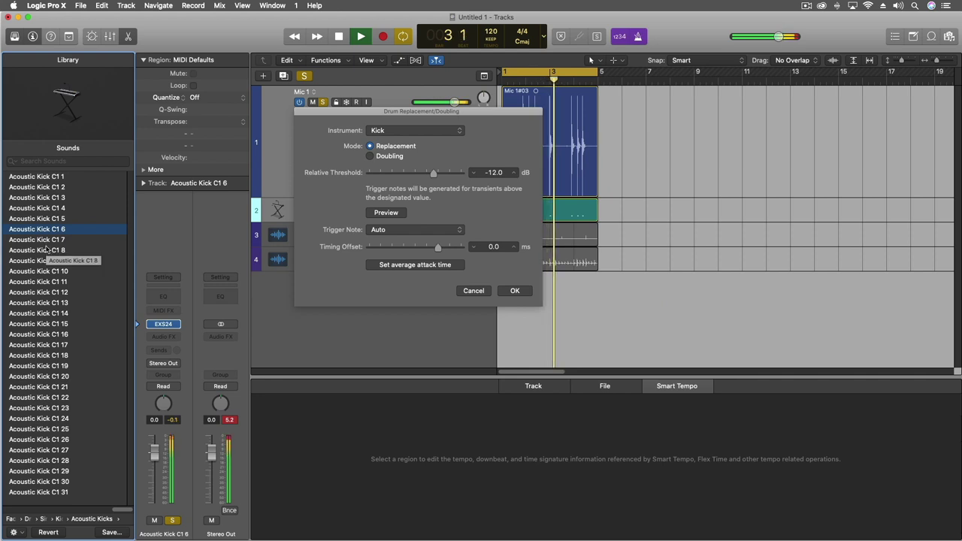
{"action": "left_click", "coordinate": [54, 195]}
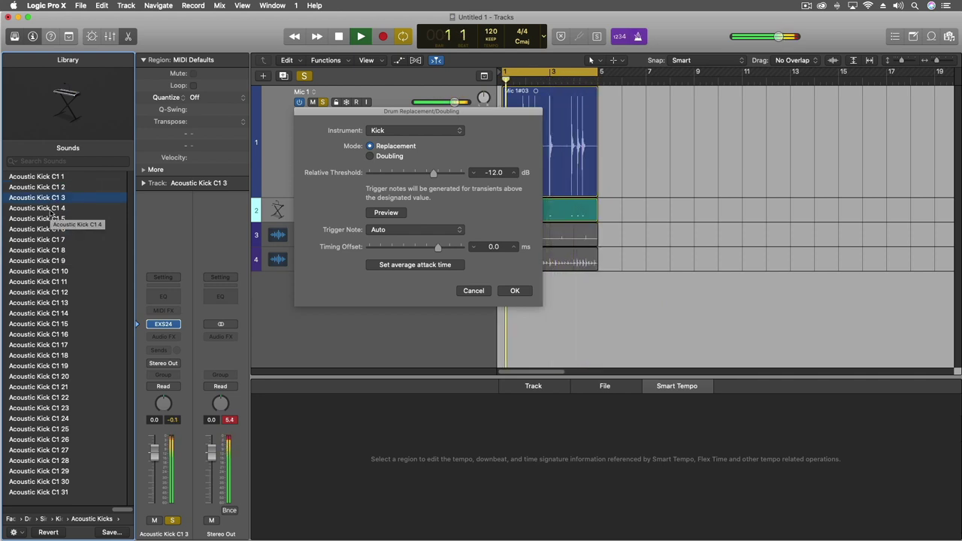
{"action": "left_click", "coordinate": [50, 209]}
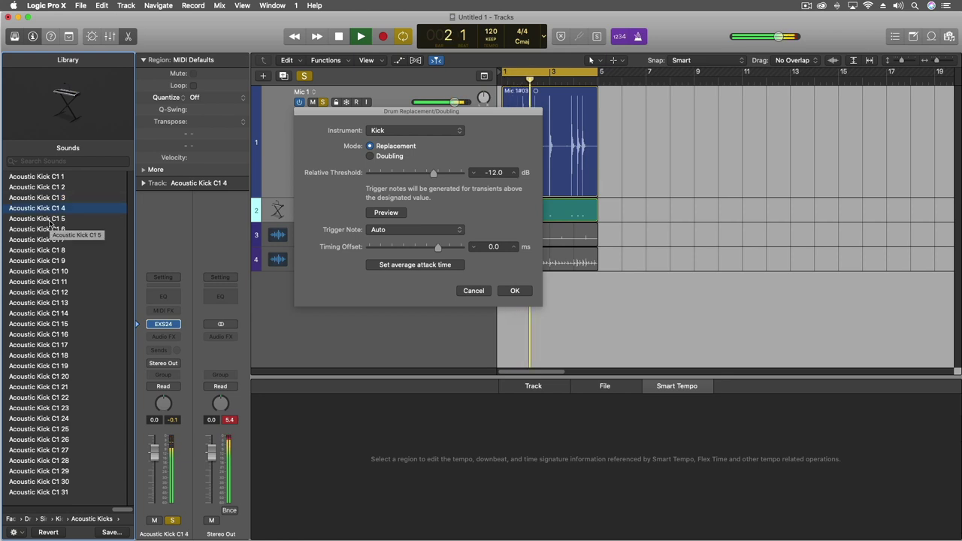
{"action": "left_click", "coordinate": [521, 95]}
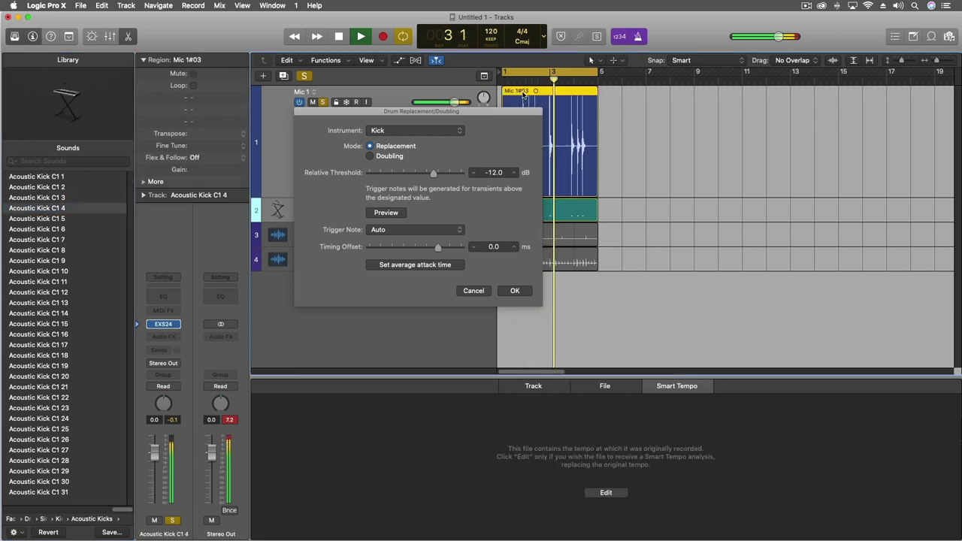
{"action": "left_click", "coordinate": [595, 389]}
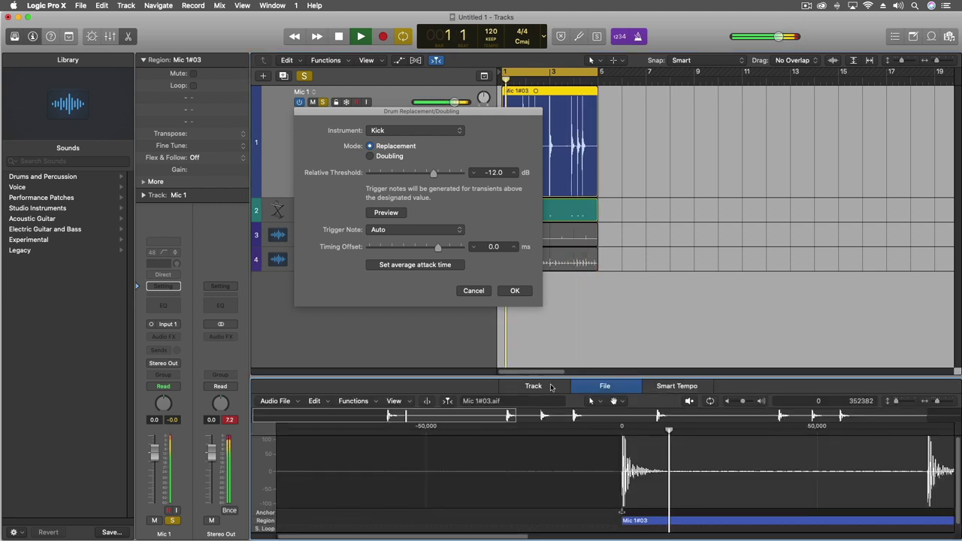
{"action": "left_click", "coordinate": [551, 387]}
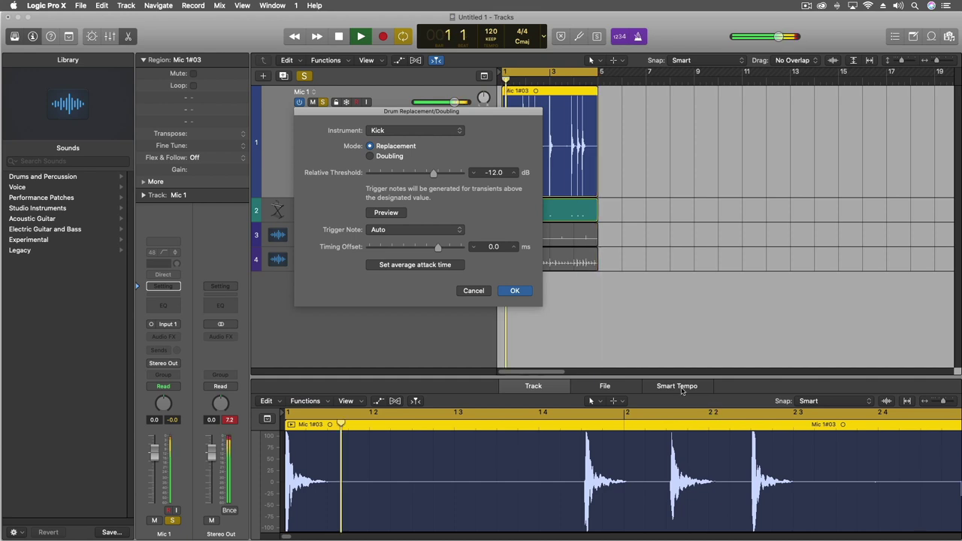
{"action": "left_click", "coordinate": [678, 387]}
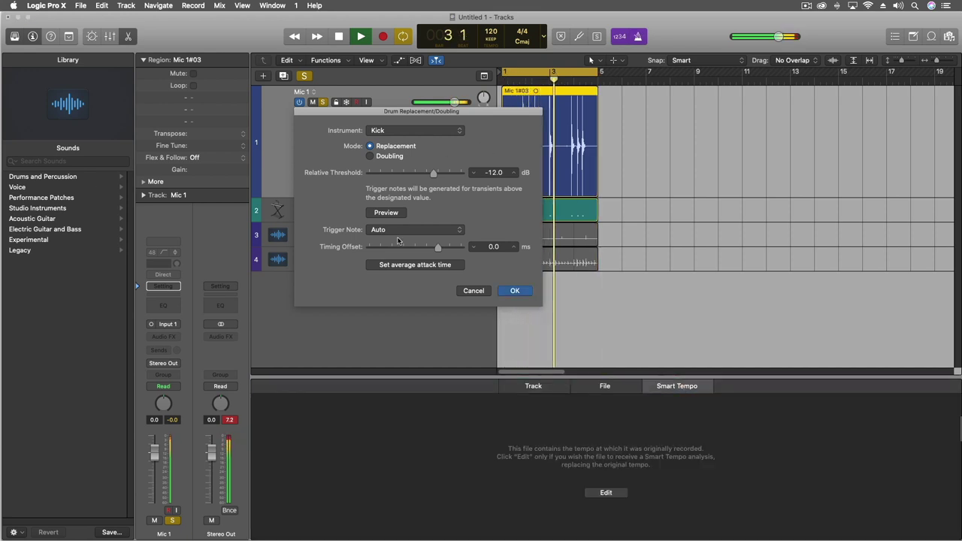
Step: Try Snare and Tom, then set Instrument to Kick and confirm the Mic 1 replacement
{"action": "left_click", "coordinate": [412, 131]}
{"action": "left_click", "coordinate": [406, 139]}
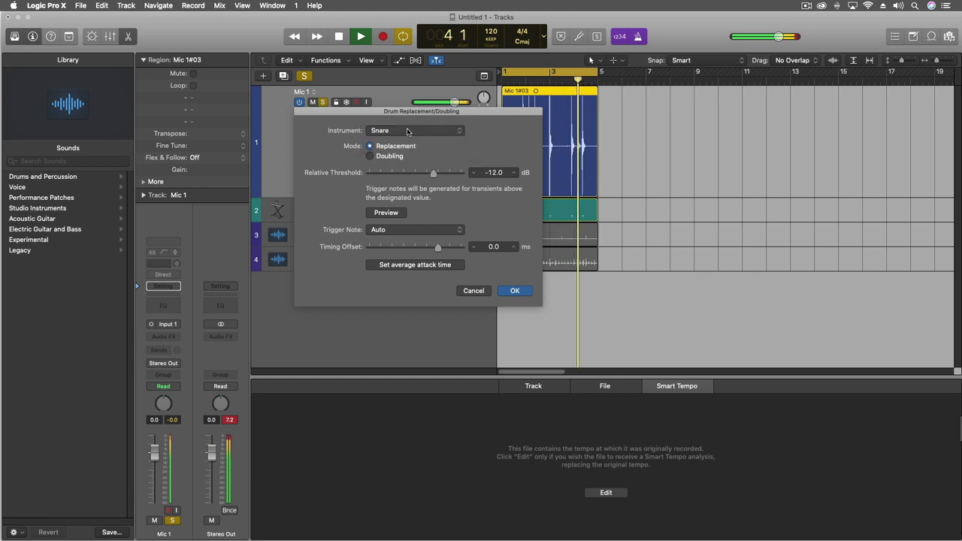
{"action": "left_click", "coordinate": [404, 130]}
{"action": "left_click", "coordinate": [404, 140]}
{"action": "left_click", "coordinate": [413, 131]}
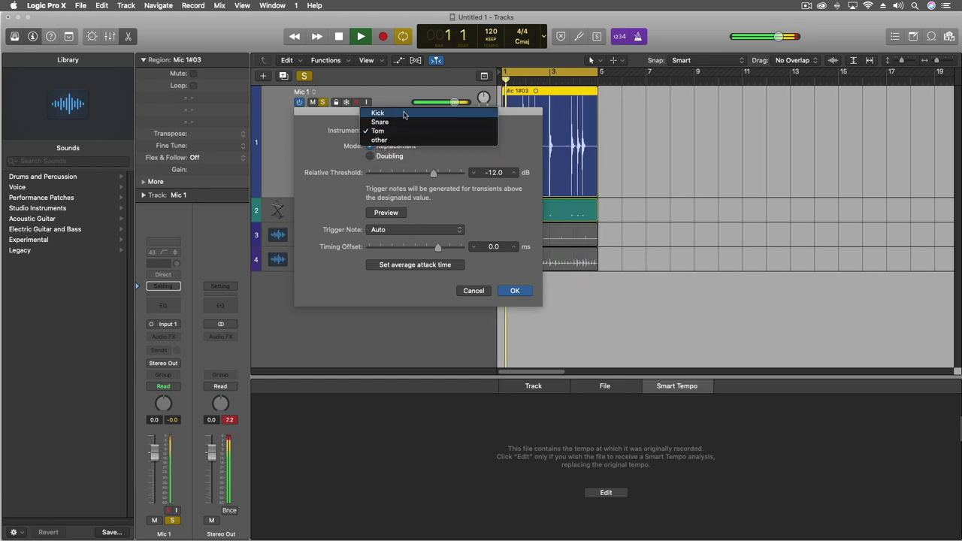
{"action": "left_click", "coordinate": [405, 114]}
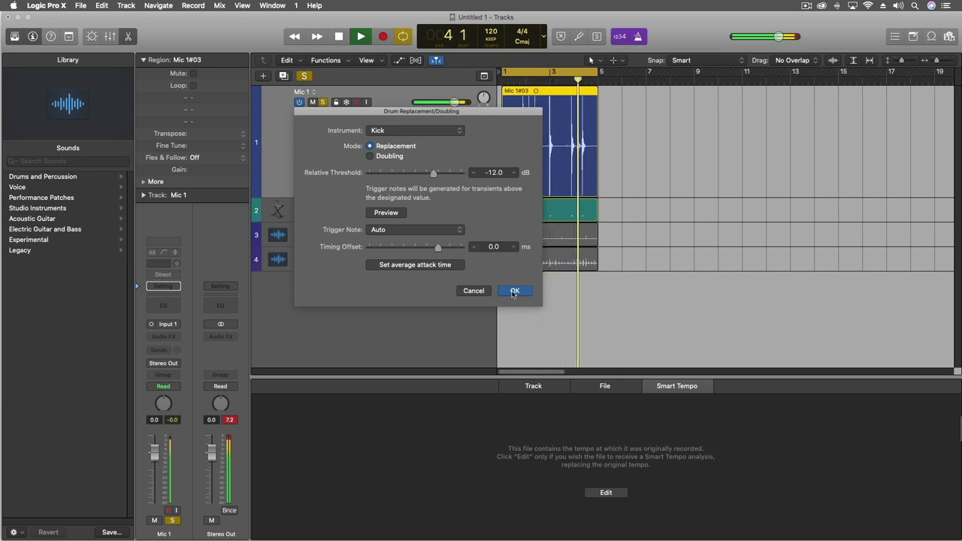
{"action": "left_click", "coordinate": [514, 291]}
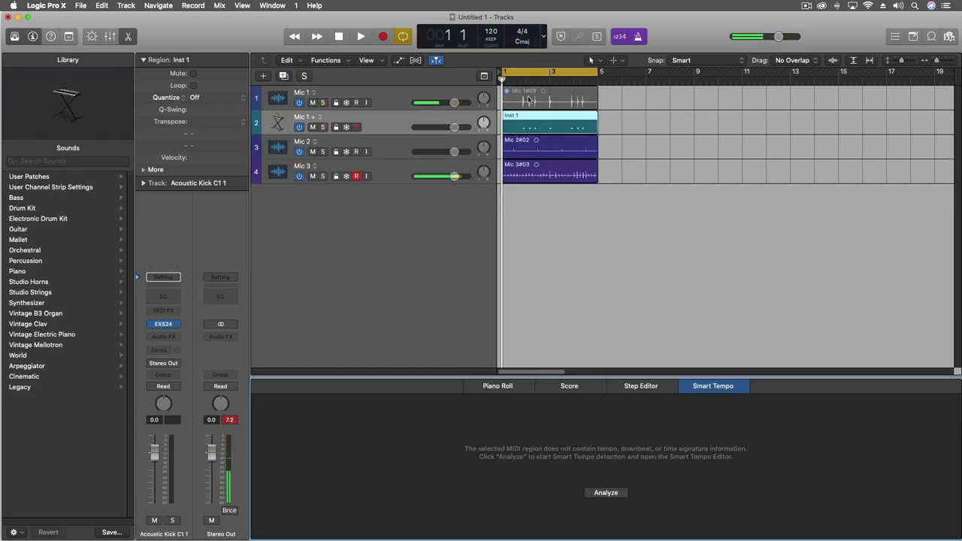
Step: Select the Mic 2#02 region on track 3
{"action": "left_click", "coordinate": [528, 143]}
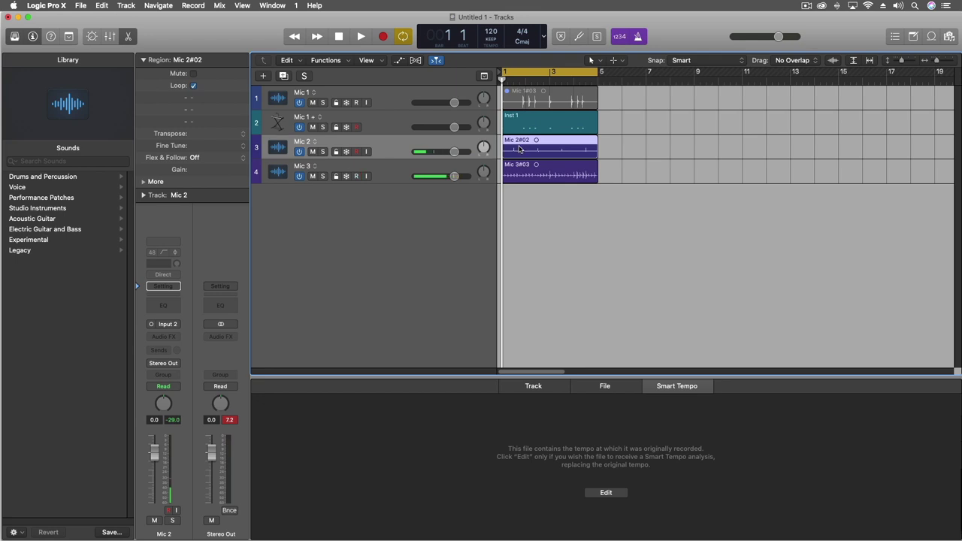
Step: Start drum replacement on Mic 2 with Instrument set to Snare and preview it
{"action": "key", "text": "ctrl+d"}
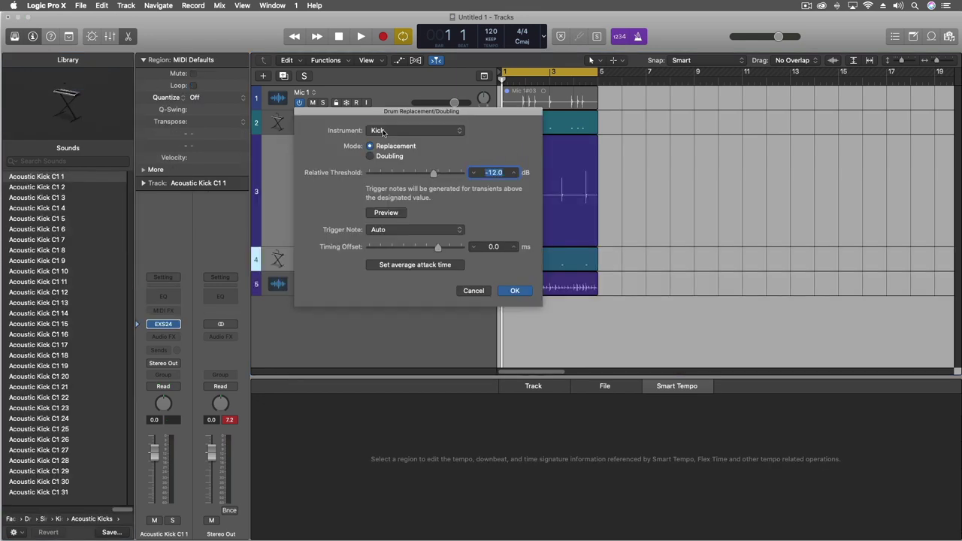
{"action": "left_click", "coordinate": [380, 133]}
{"action": "left_click", "coordinate": [380, 140]}
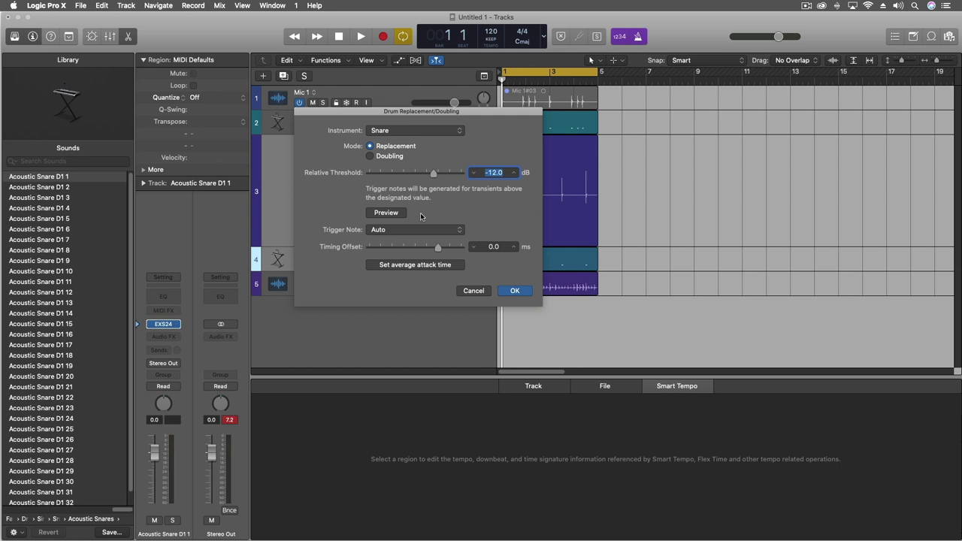
{"action": "left_click", "coordinate": [386, 212]}
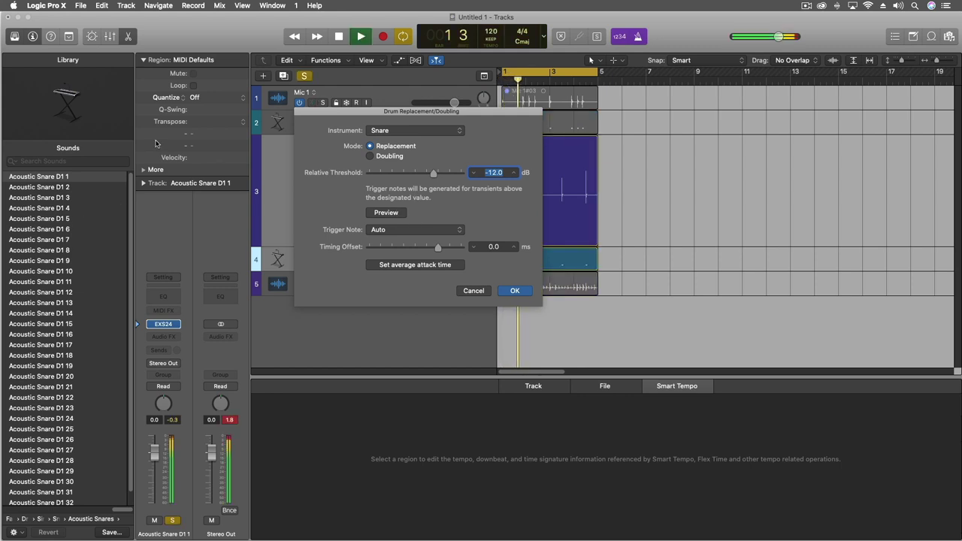
Step: Audition Acoustic Snare D1 2 through 12, settle on D1 11, and confirm the replacement
{"action": "left_click", "coordinate": [61, 189]}
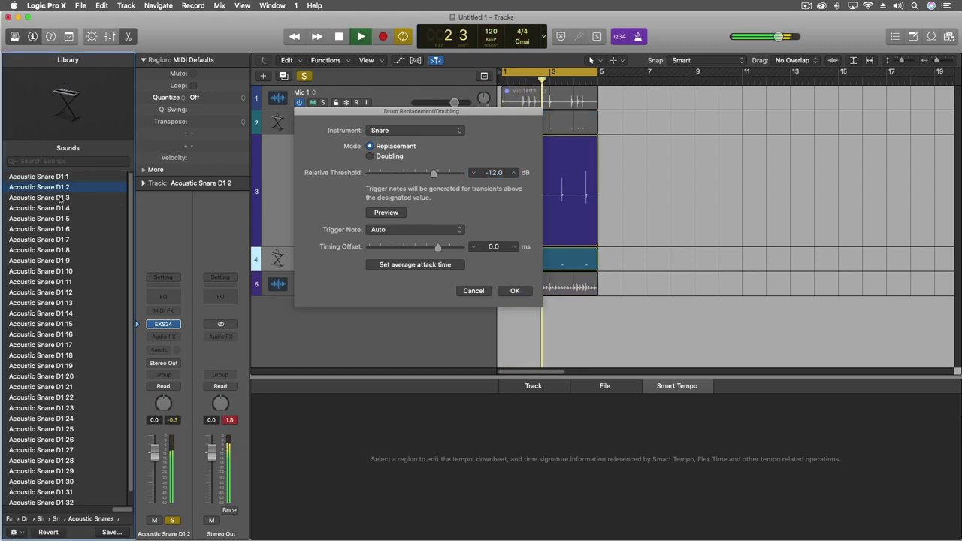
{"action": "left_click", "coordinate": [60, 198]}
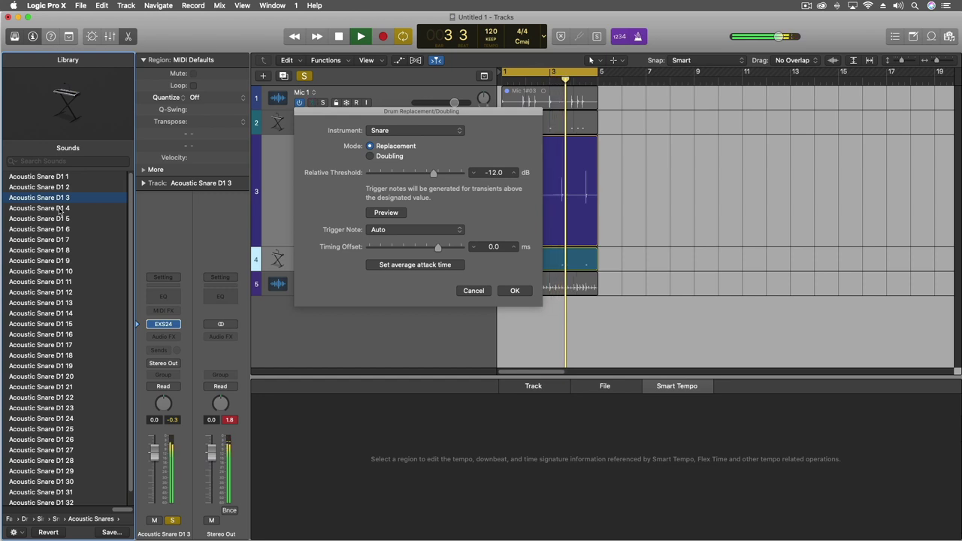
{"action": "left_click", "coordinate": [60, 208]}
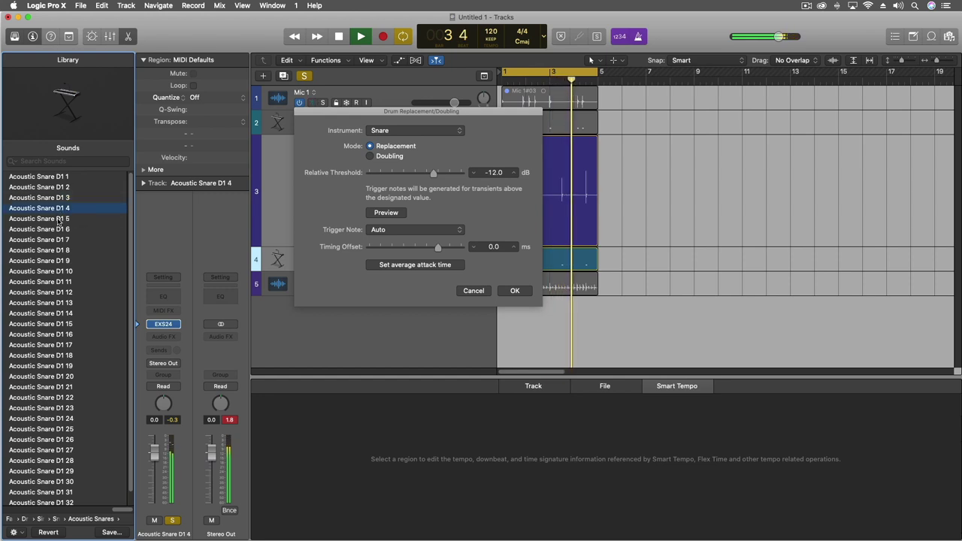
{"action": "left_click", "coordinate": [59, 219]}
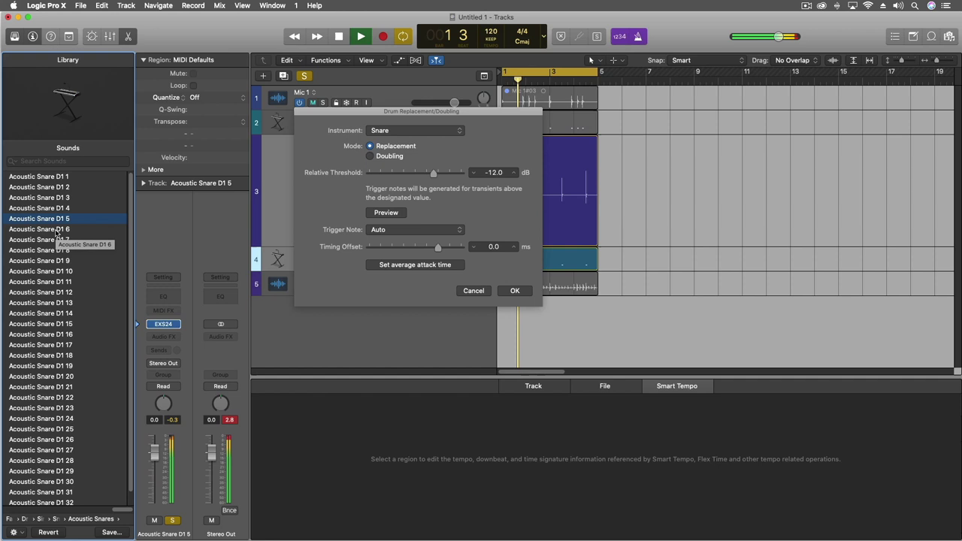
{"action": "left_click", "coordinate": [56, 230]}
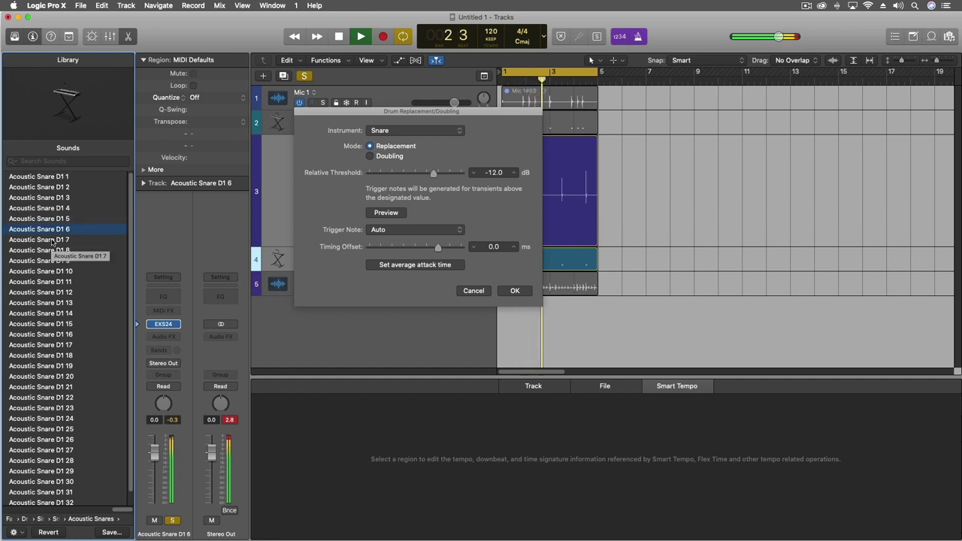
{"action": "left_click", "coordinate": [52, 241]}
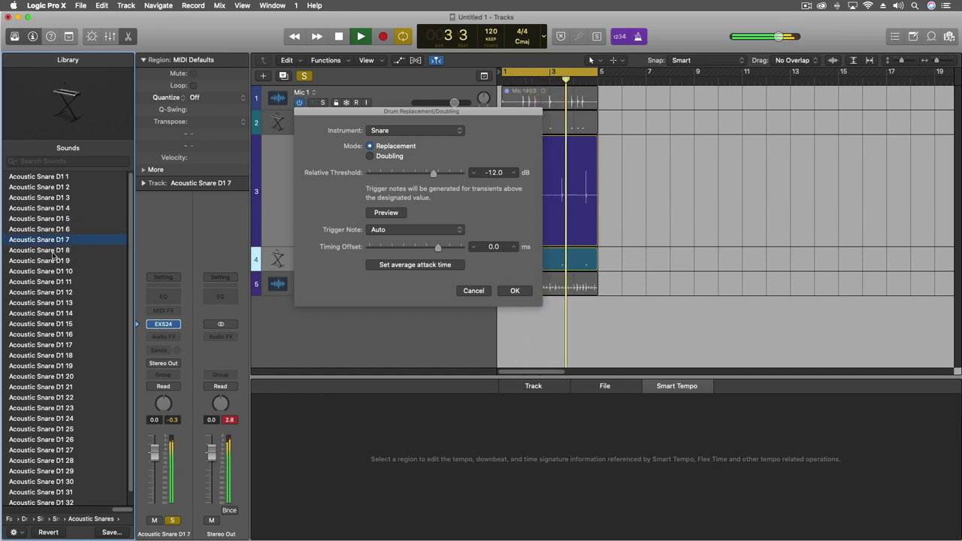
{"action": "left_click", "coordinate": [54, 251]}
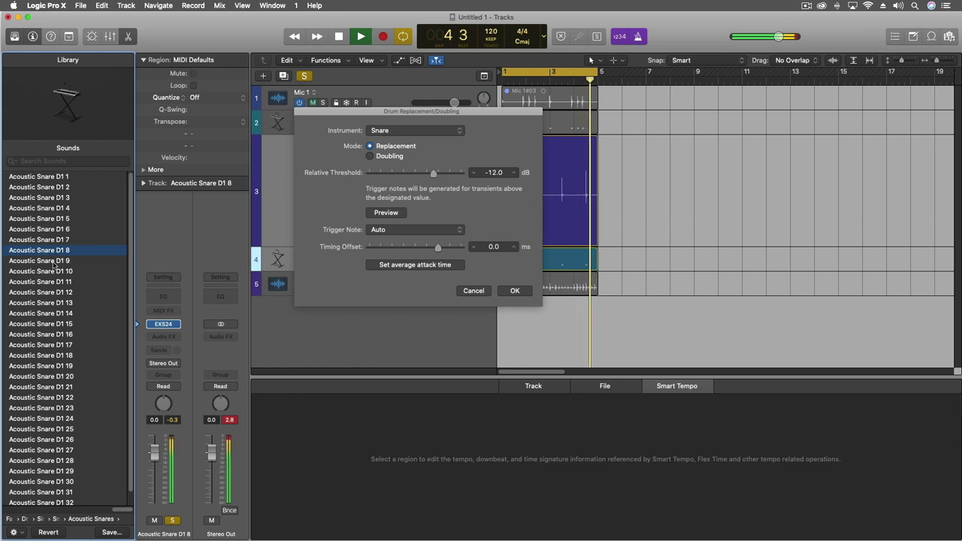
{"action": "left_click", "coordinate": [54, 262]}
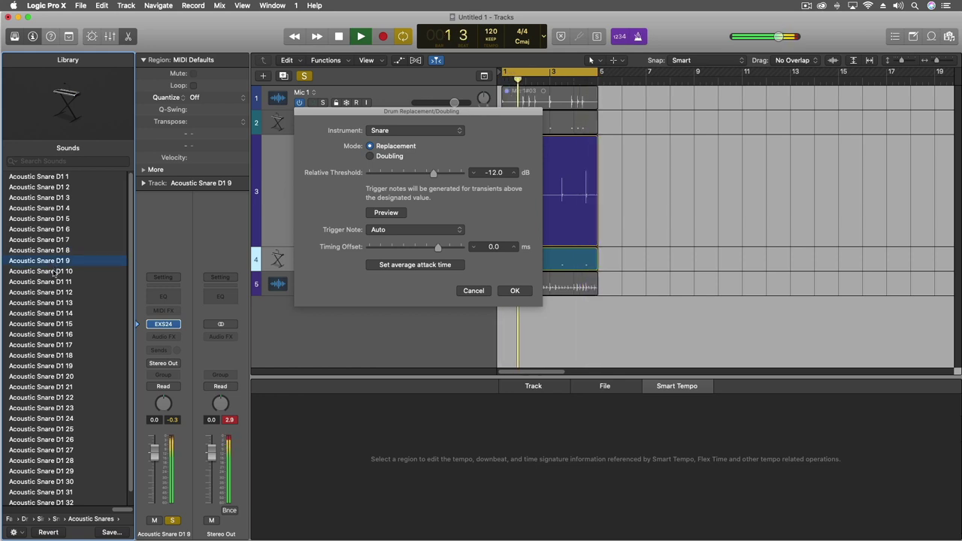
{"action": "left_click", "coordinate": [54, 272]}
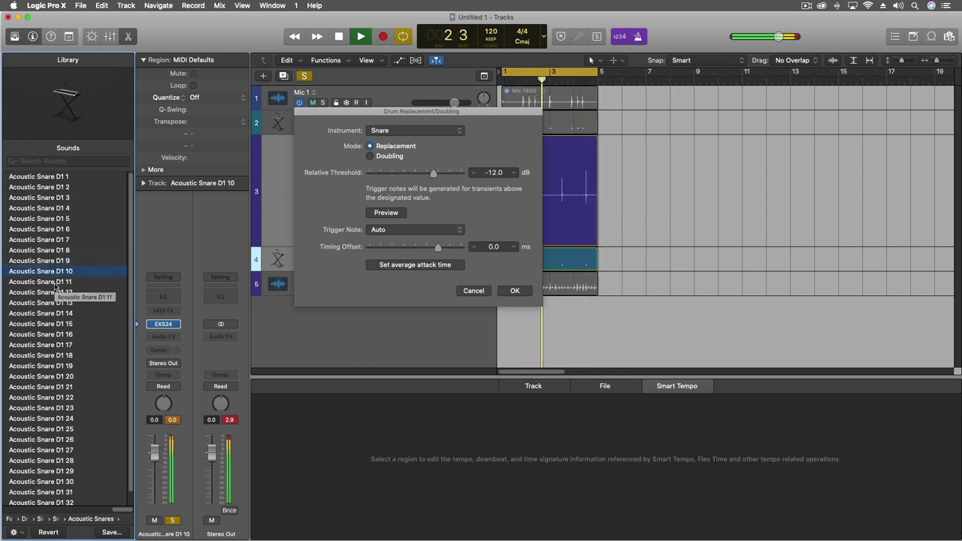
{"action": "left_click", "coordinate": [55, 283]}
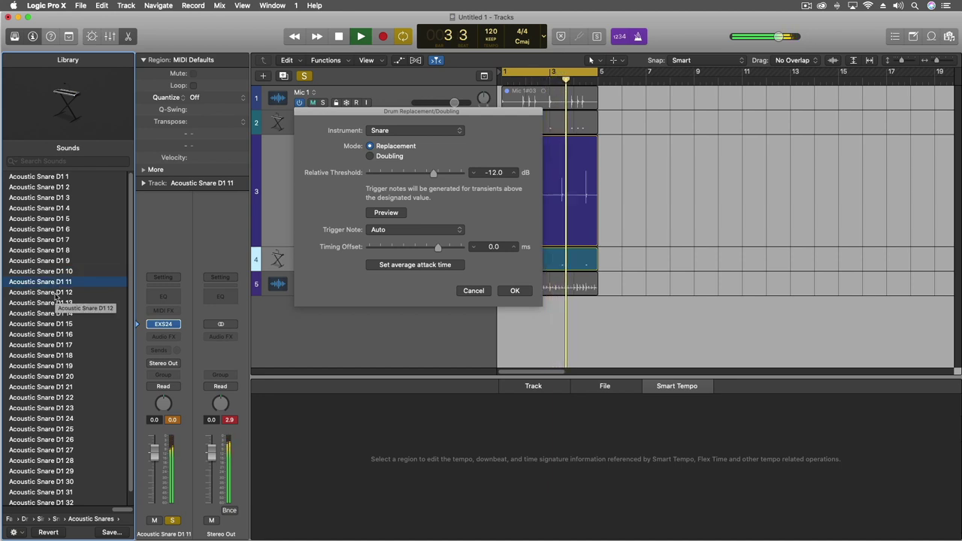
{"action": "left_click", "coordinate": [56, 292]}
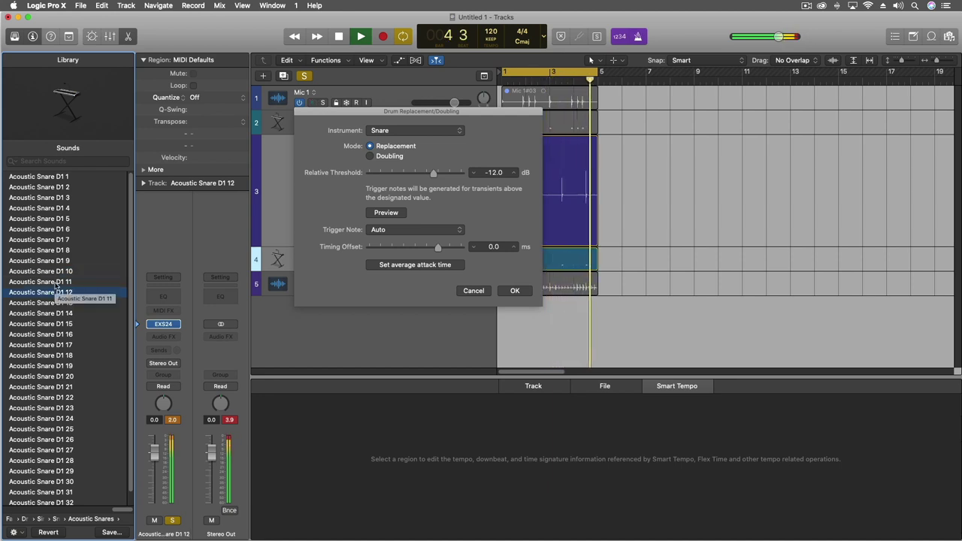
{"action": "left_click", "coordinate": [56, 285]}
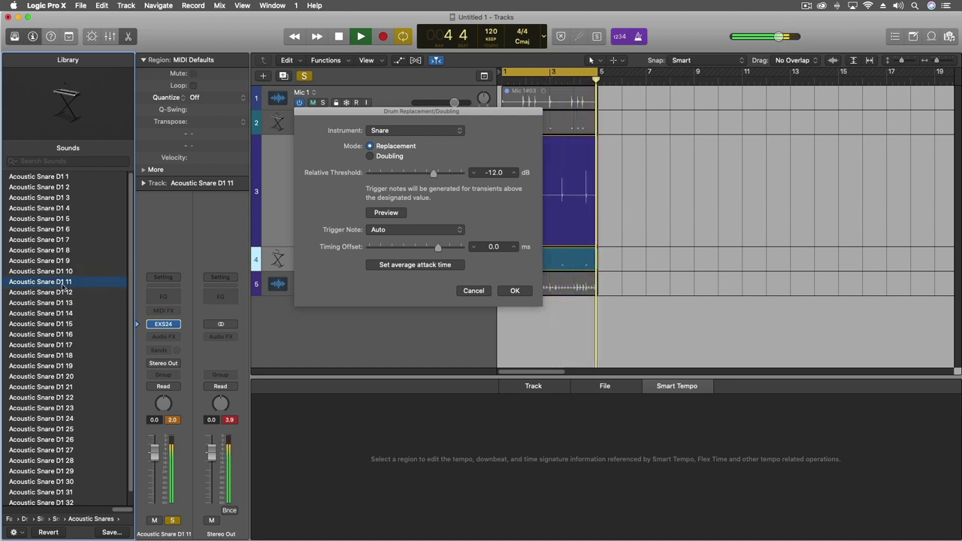
{"action": "left_click", "coordinate": [514, 291]}
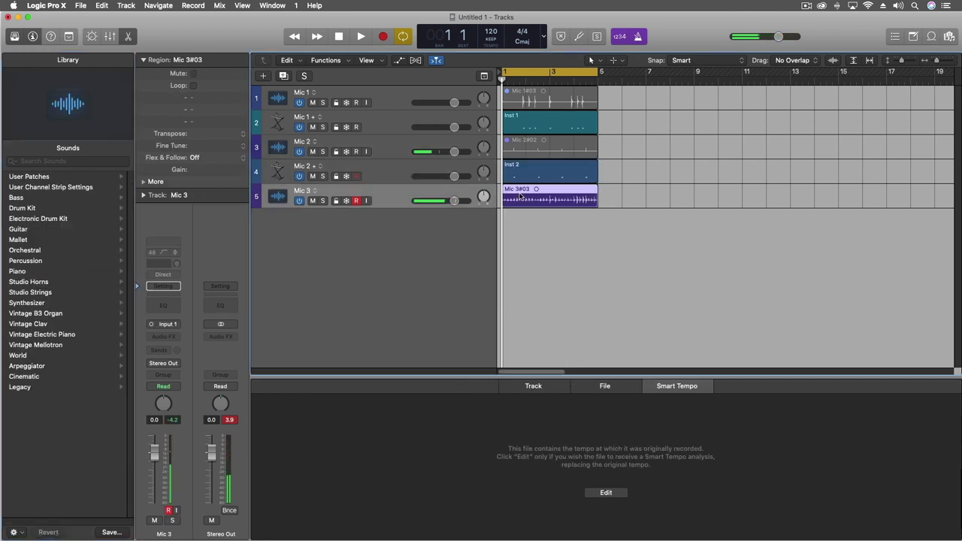
Step: Start drum replacement on Mic 3#03 with instrument other, trigger note F#1 (42) Closed HH, and preview
{"action": "left_click", "coordinate": [519, 196]}
{"action": "key", "text": "ctrl+d"}
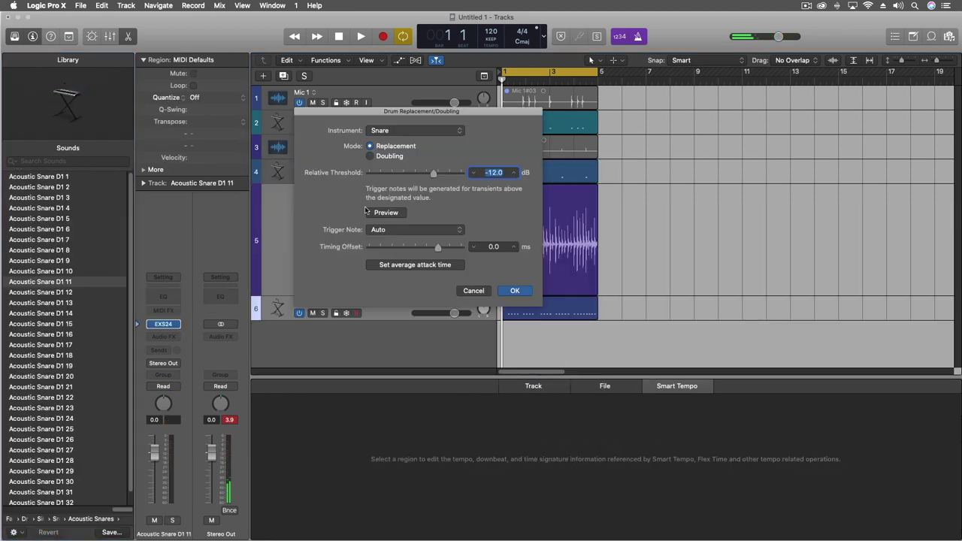
{"action": "left_click", "coordinate": [384, 131]}
{"action": "left_click", "coordinate": [385, 148]}
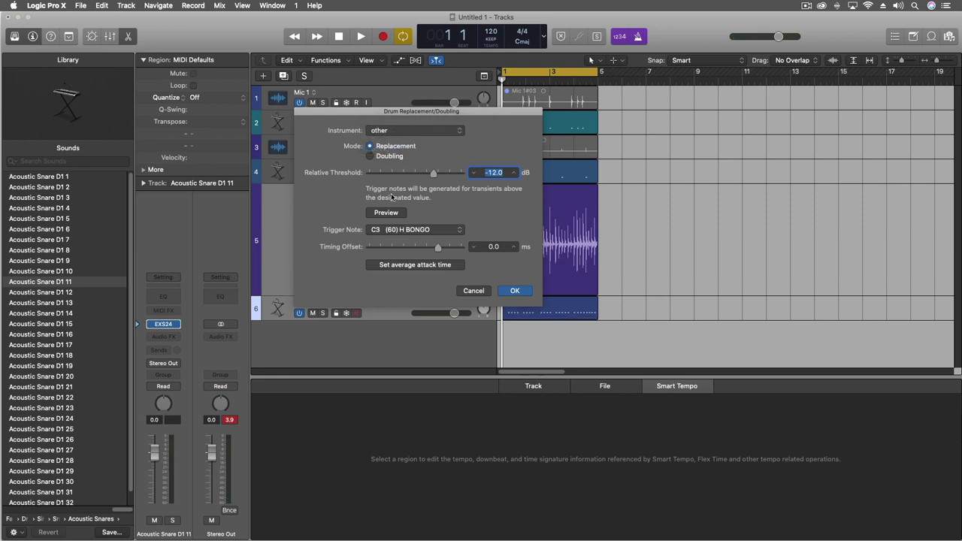
{"action": "left_click", "coordinate": [394, 233]}
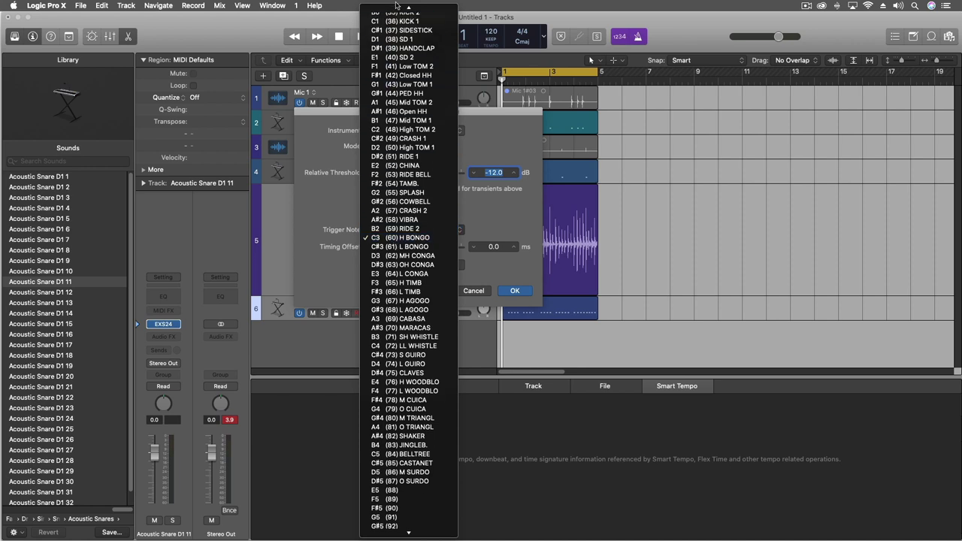
{"action": "scroll", "coordinate": [405, 187], "scroll_direction": "up", "scroll_amount": 3}
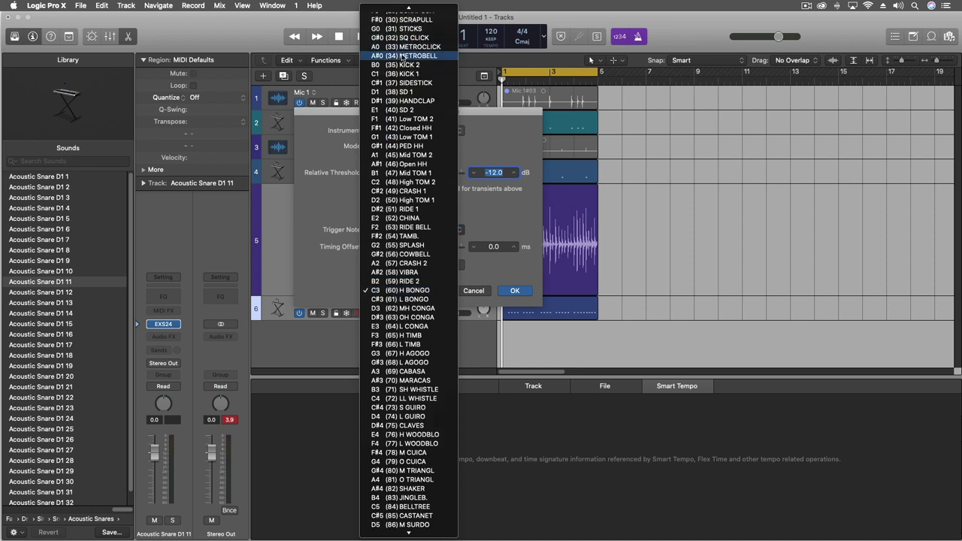
{"action": "left_click", "coordinate": [420, 128]}
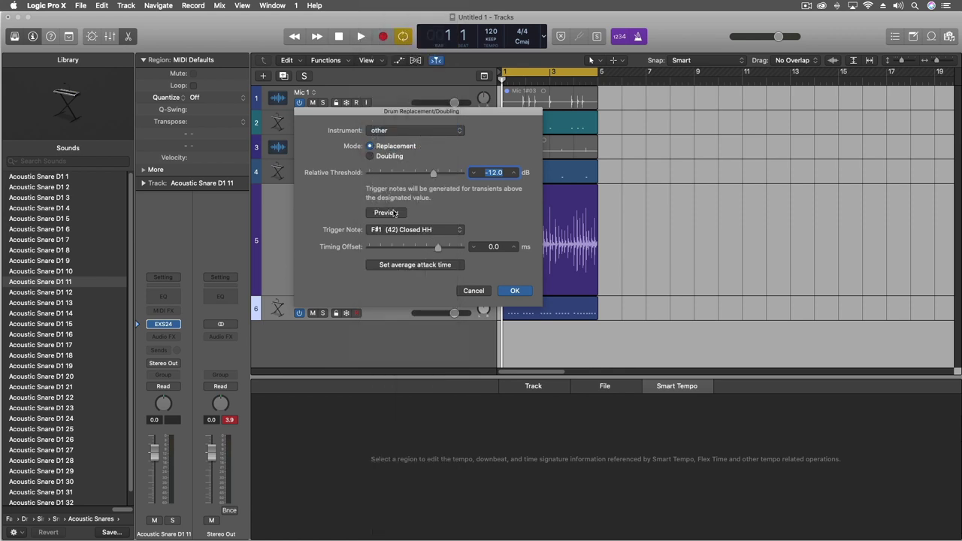
{"action": "left_click", "coordinate": [385, 213]}
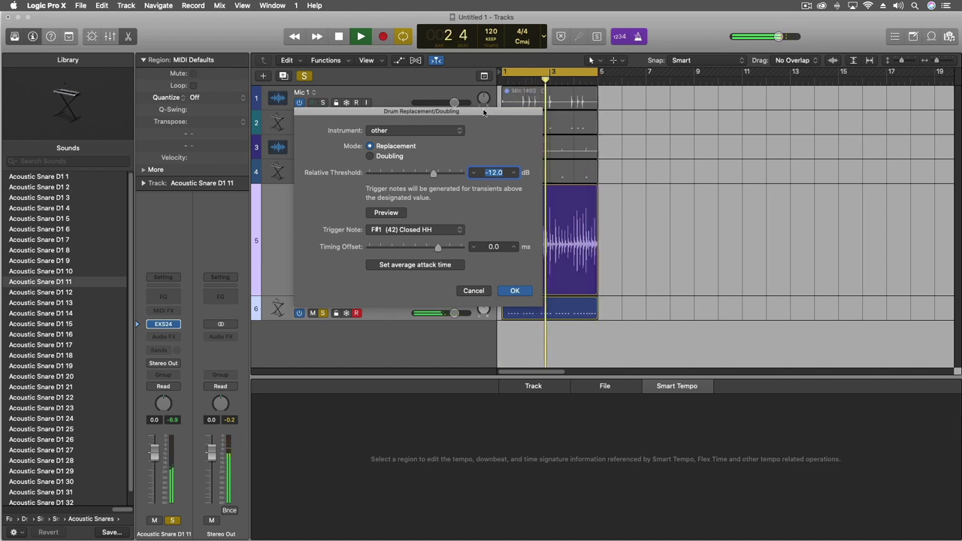
Step: Lower the Relative Threshold to -40.0 dB and confirm to create the Inst 3 hi-hat track
{"action": "left_click_drag", "start_coordinate": [471, 127], "coordinate": [342, 137]}
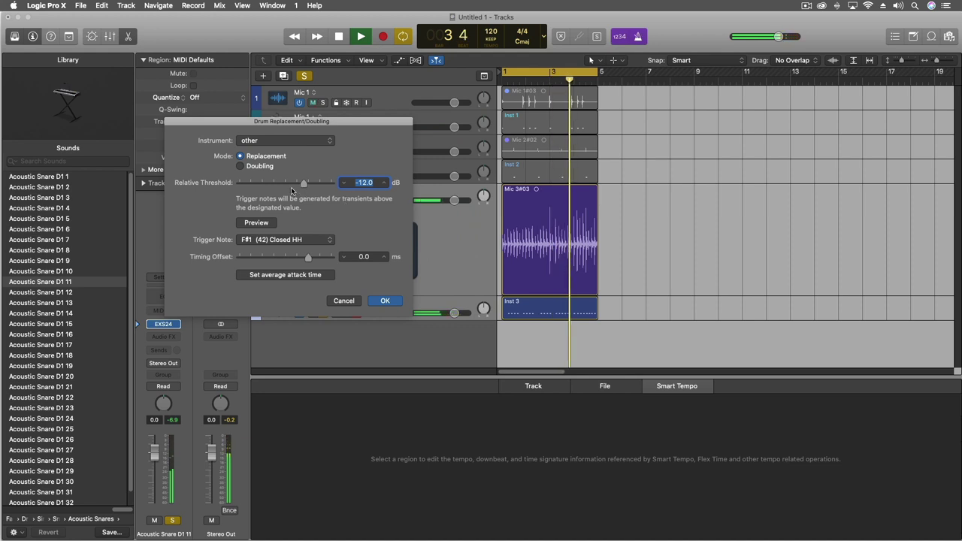
{"action": "left_click_drag", "start_coordinate": [298, 185], "coordinate": [273, 184]}
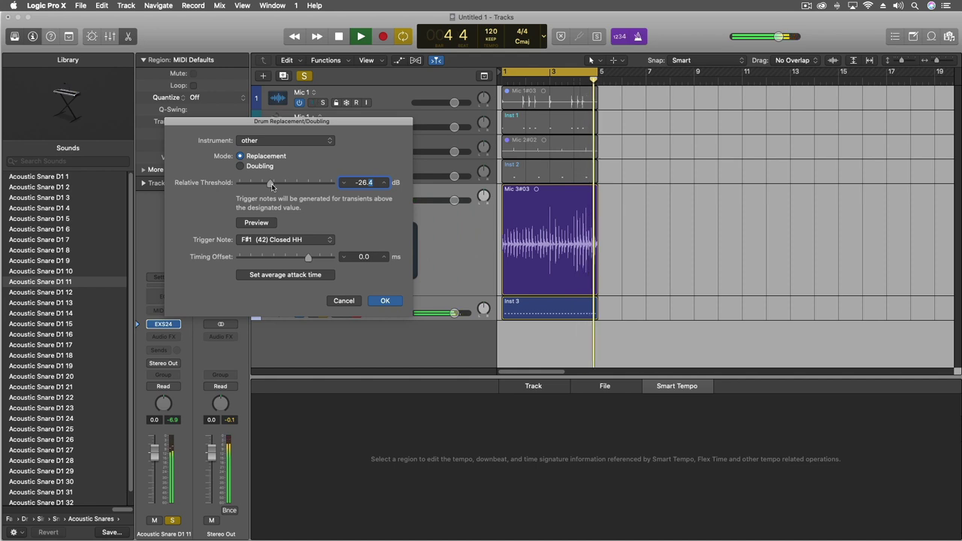
{"action": "left_click_drag", "start_coordinate": [272, 183], "coordinate": [248, 184]}
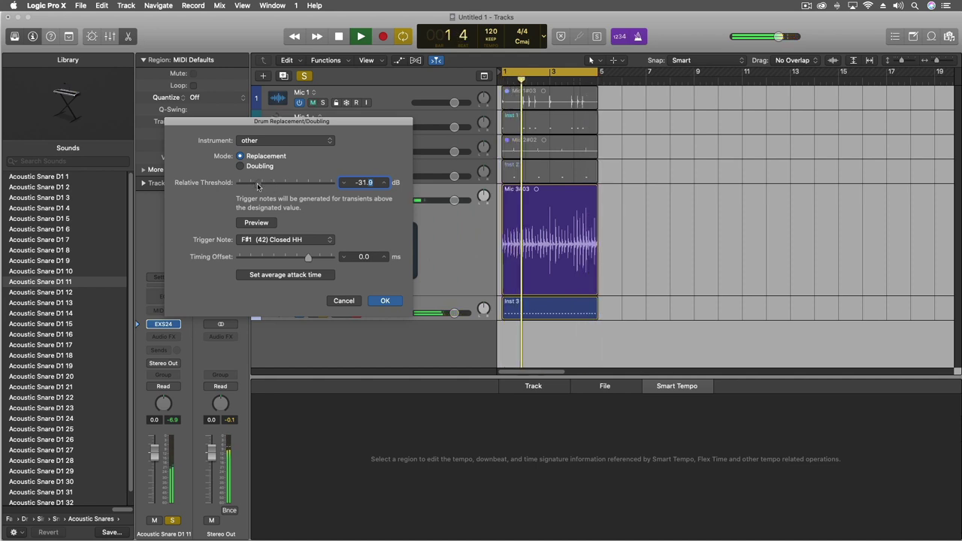
{"action": "left_click", "coordinate": [517, 194]}
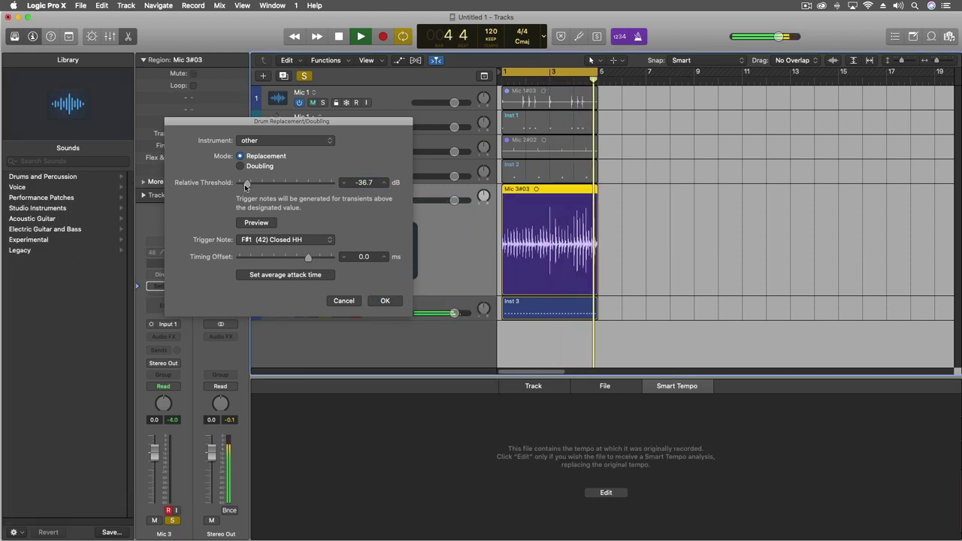
{"action": "left_click_drag", "start_coordinate": [244, 184], "coordinate": [239, 184]}
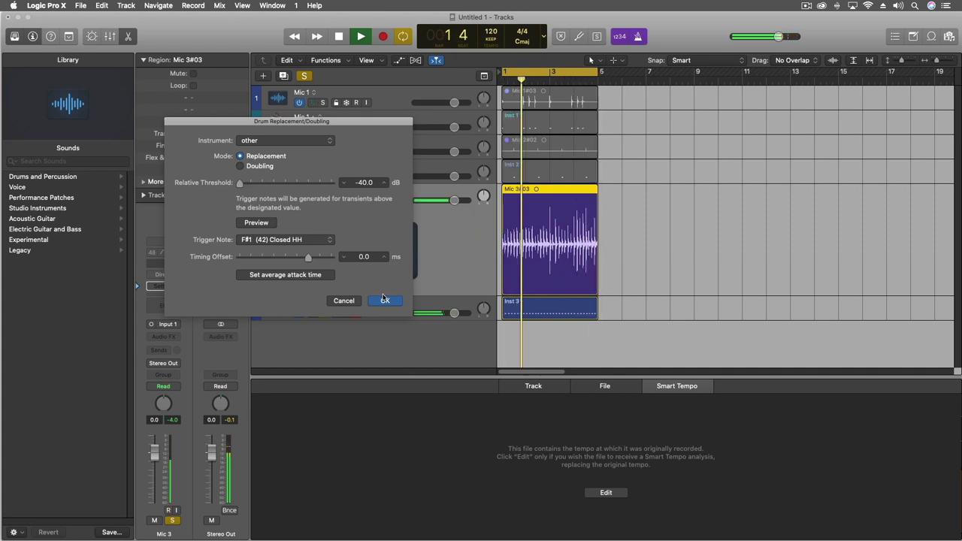
{"action": "left_click", "coordinate": [385, 300]}
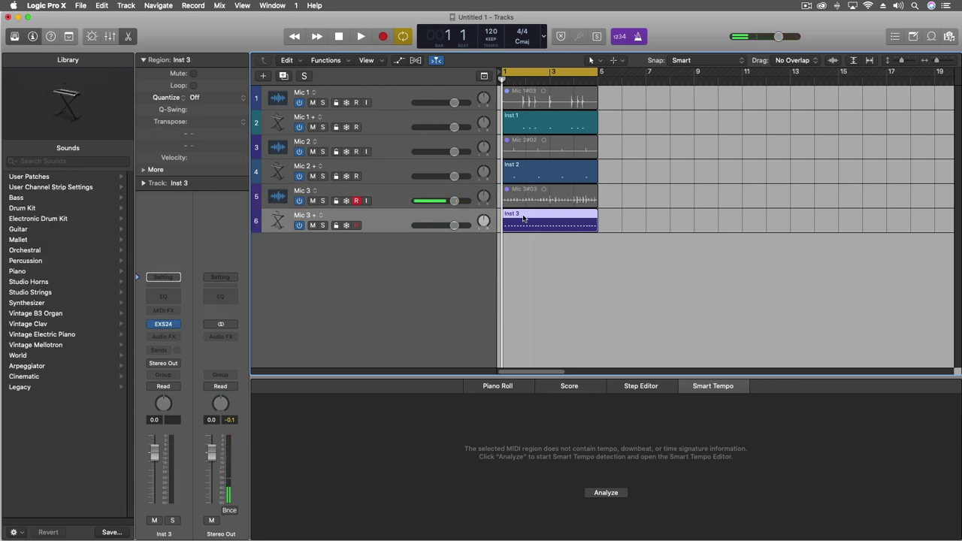
Step: Open Inst 3 in the Piano Roll, select its note row, and load Drum Kit Designer (Stereo)
{"action": "double_click", "coordinate": [524, 218]}
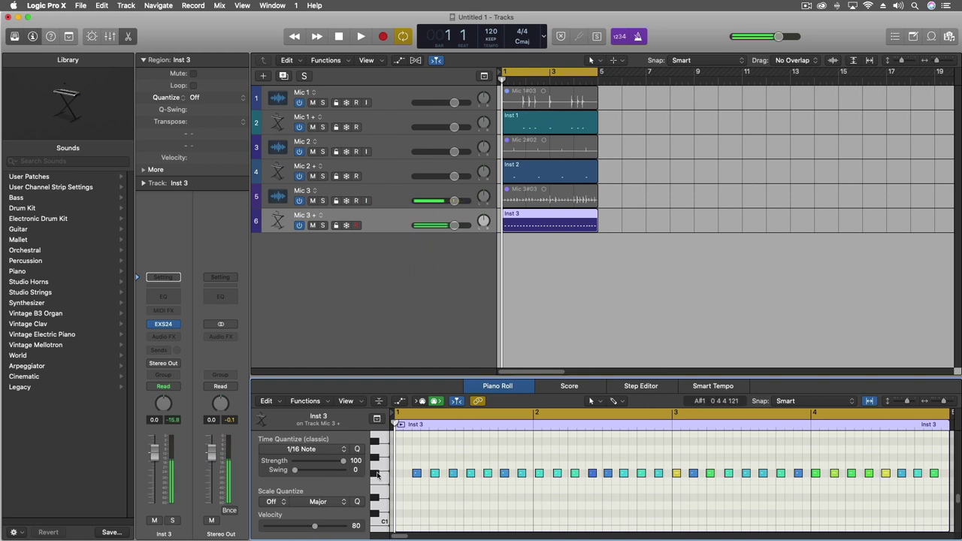
{"action": "left_click", "coordinate": [378, 474]}
{"action": "left_click", "coordinate": [177, 325]}
{"action": "mouse_move", "coordinate": [198, 275]}
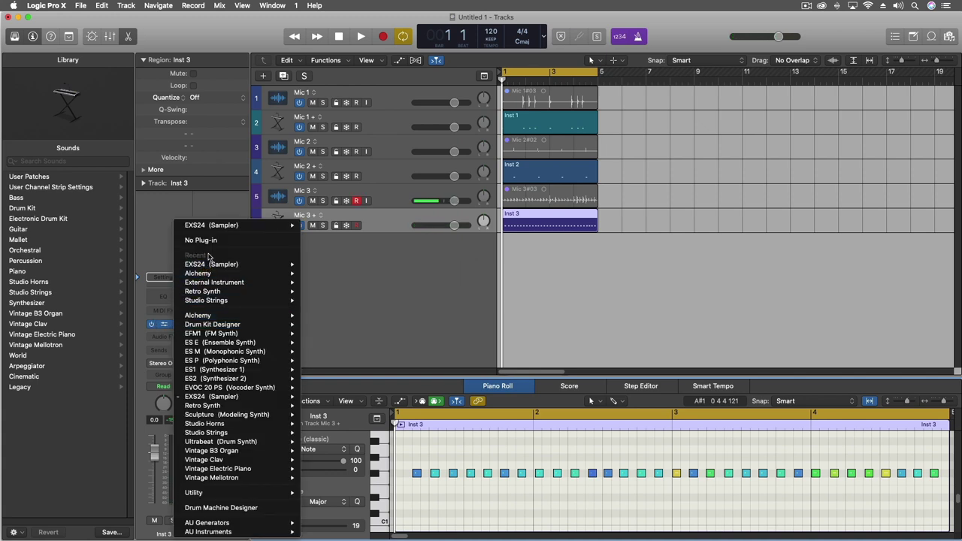
{"action": "mouse_move", "coordinate": [210, 284]}
{"action": "mouse_move", "coordinate": [214, 324]}
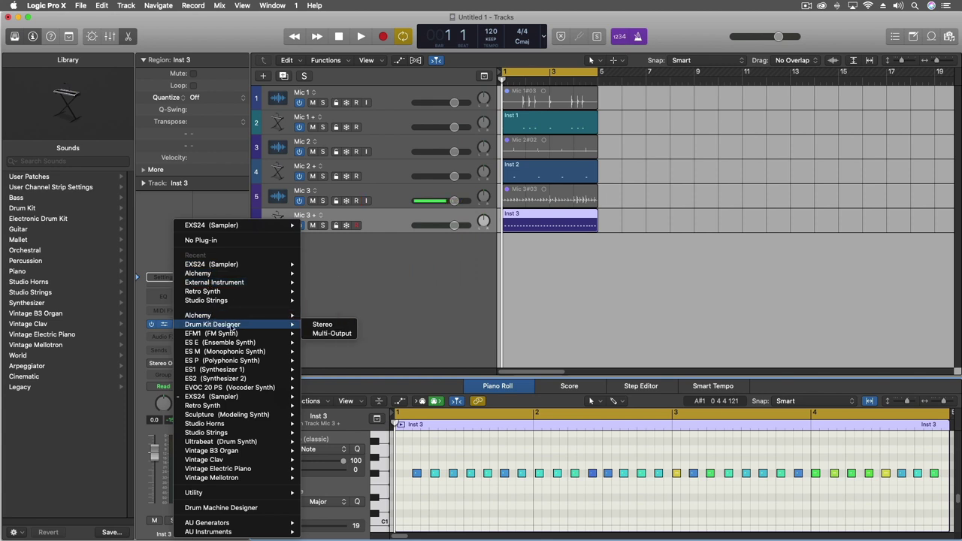
{"action": "left_click", "coordinate": [317, 328]}
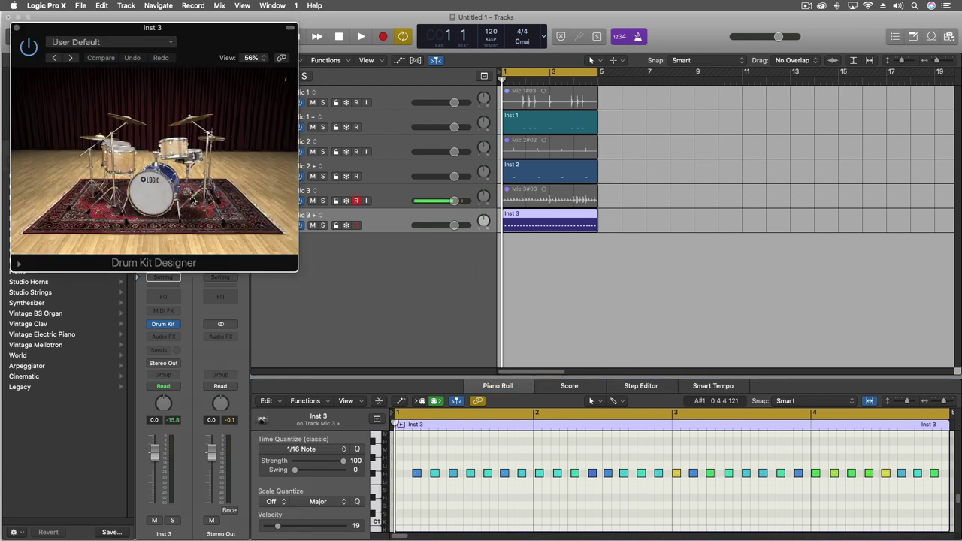
Step: Audition a Drum Kit Designer drum, select the row's 31 notes, and play them back
{"action": "left_click", "coordinate": [221, 141]}
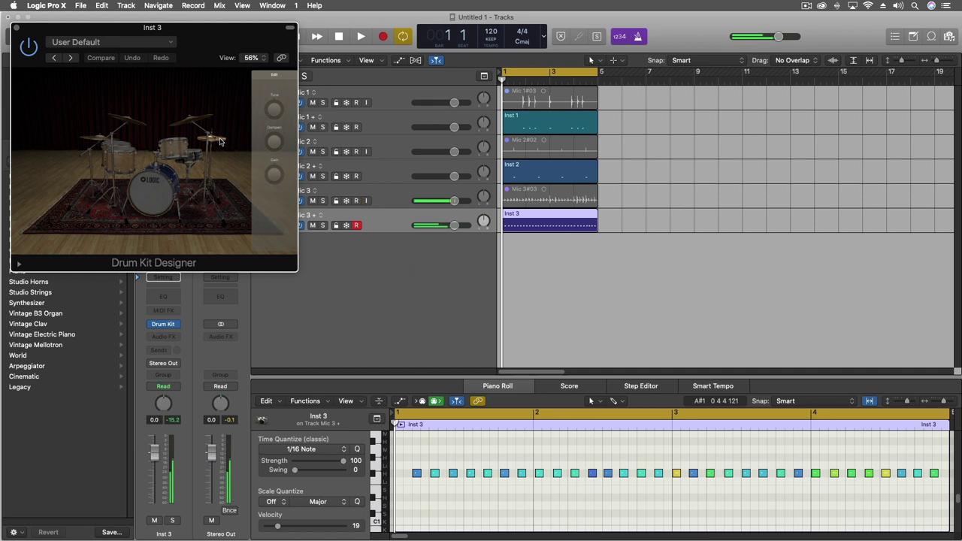
{"action": "left_click", "coordinate": [372, 457]}
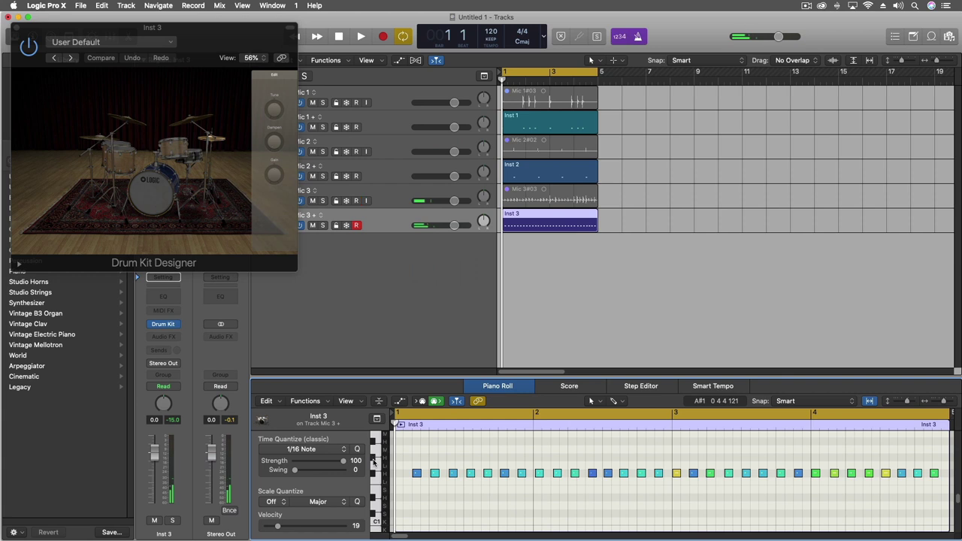
{"action": "left_click", "coordinate": [372, 472]}
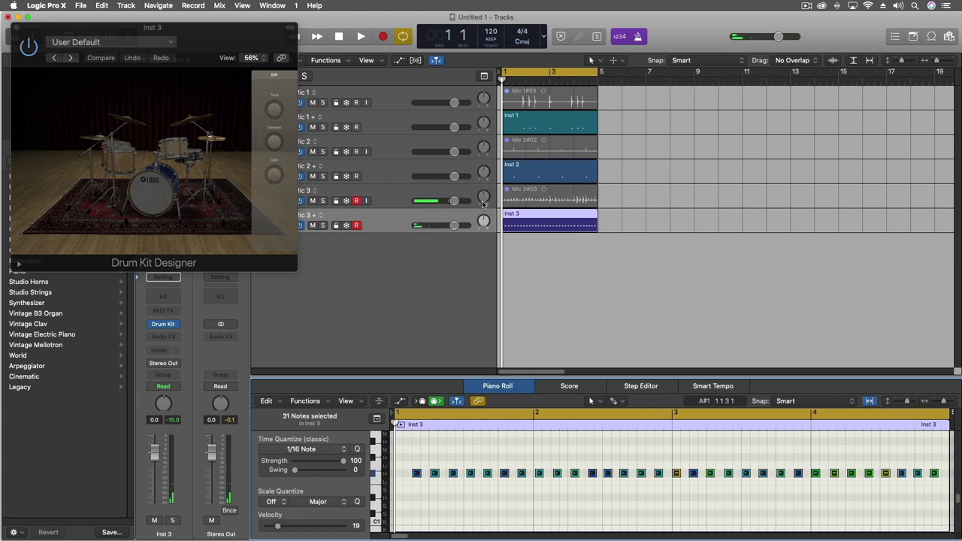
{"action": "key", "text": "space"}
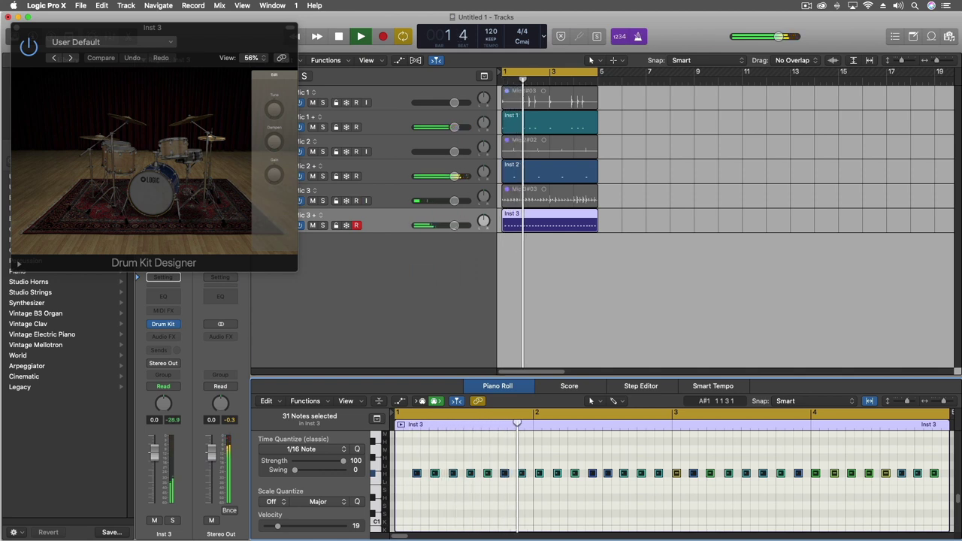
{"action": "left_click", "coordinate": [538, 438]}
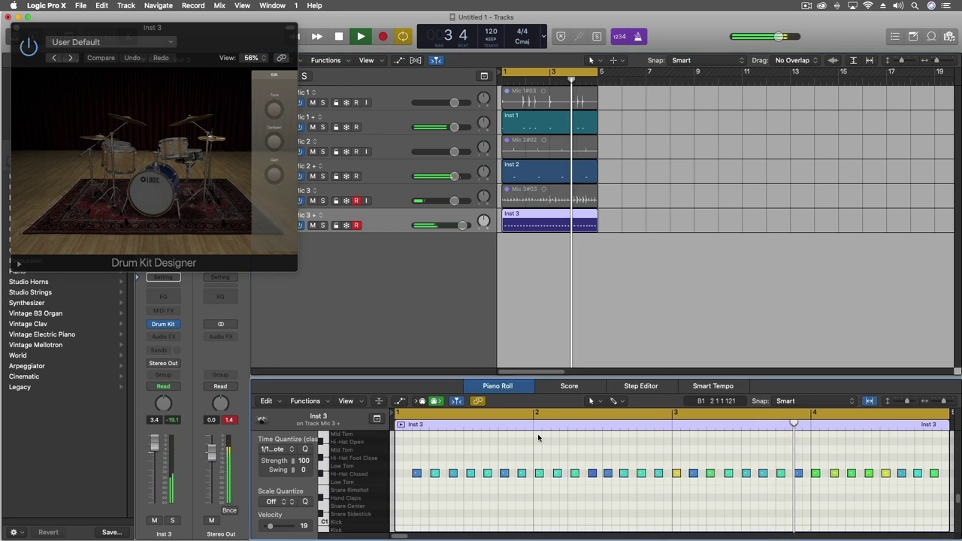
{"action": "scroll", "coordinate": [490, 445], "scroll_direction": "down", "scroll_amount": 3}
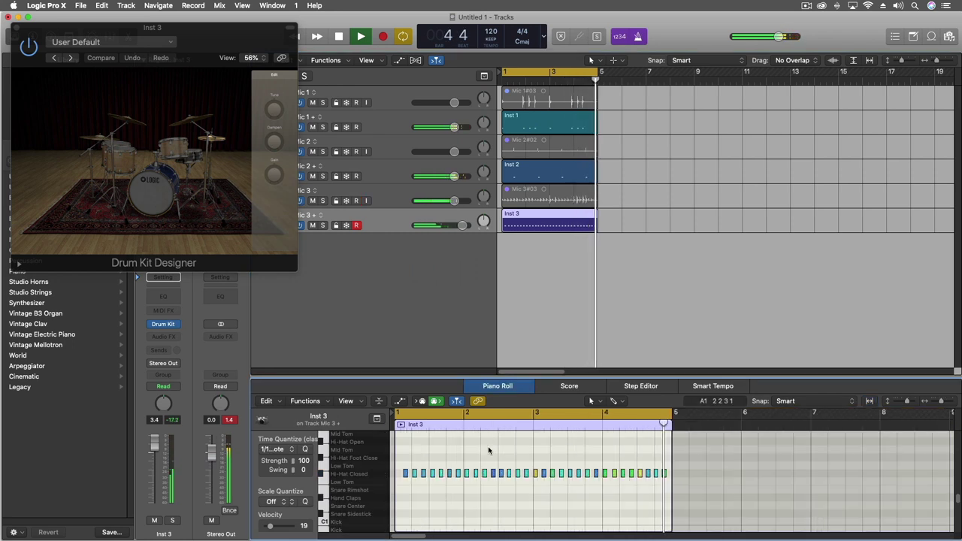
Step: With the Velocity Tool, raise all 31 Inst 3 hi-hat notes' velocity from 26 to 53
{"action": "right_click", "coordinate": [488, 451]}
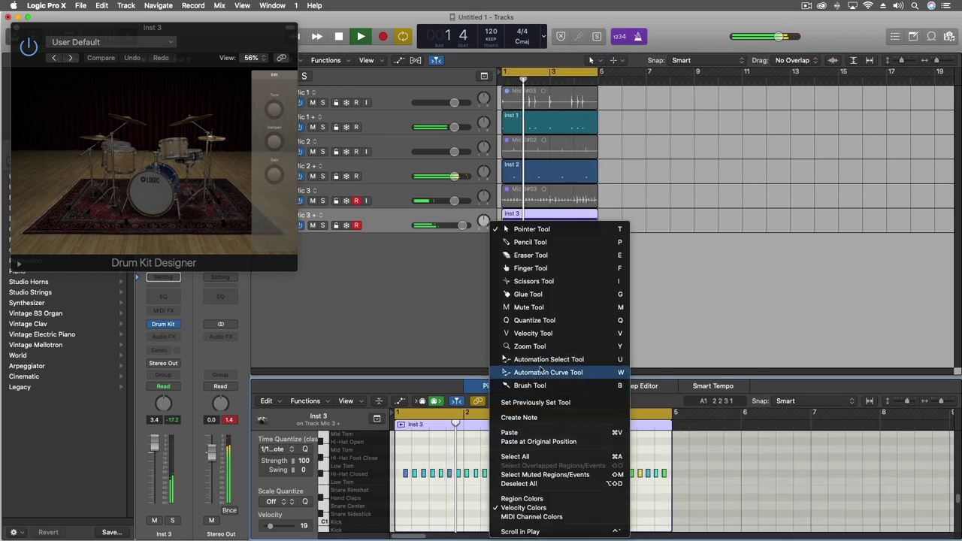
{"action": "left_click", "coordinate": [533, 332]}
{"action": "left_click_drag", "start_coordinate": [401, 453], "coordinate": [667, 481]}
{"action": "left_click", "coordinate": [406, 472]}
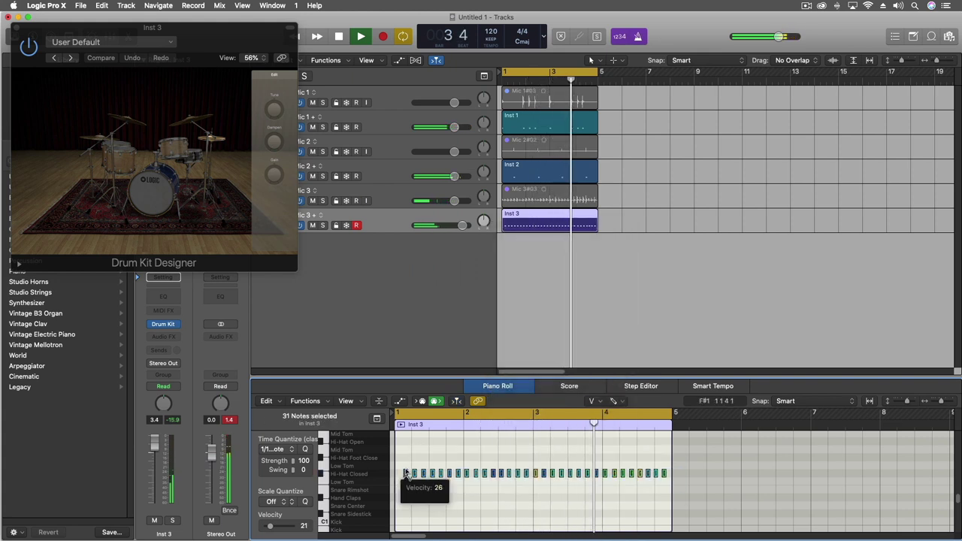
{"action": "left_click_drag", "start_coordinate": [406, 472], "coordinate": [404, 360]}
Step: Accent two bar-3 hi-hat notes at velocity 114, then raise all notes from 53 to 66
{"action": "left_click", "coordinate": [537, 456]}
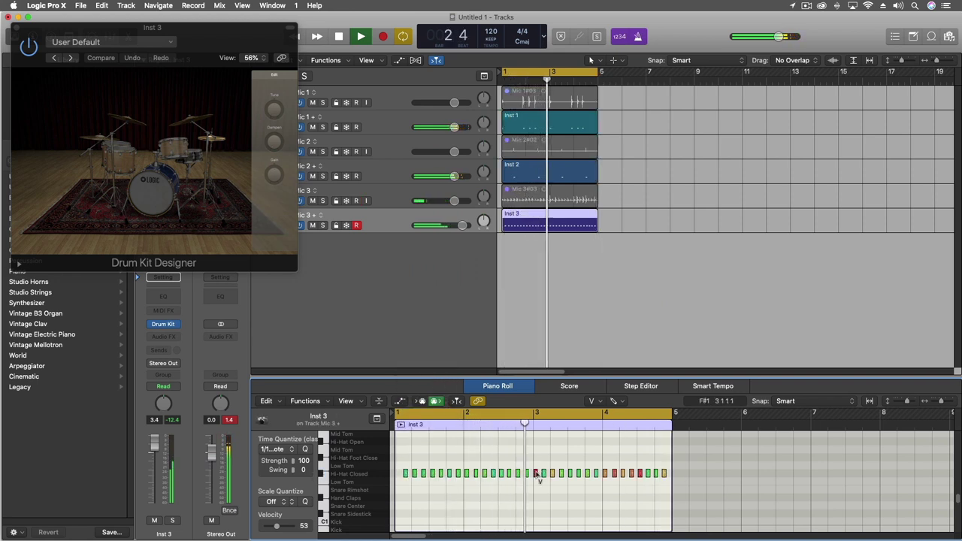
{"action": "left_click", "coordinate": [535, 473]}
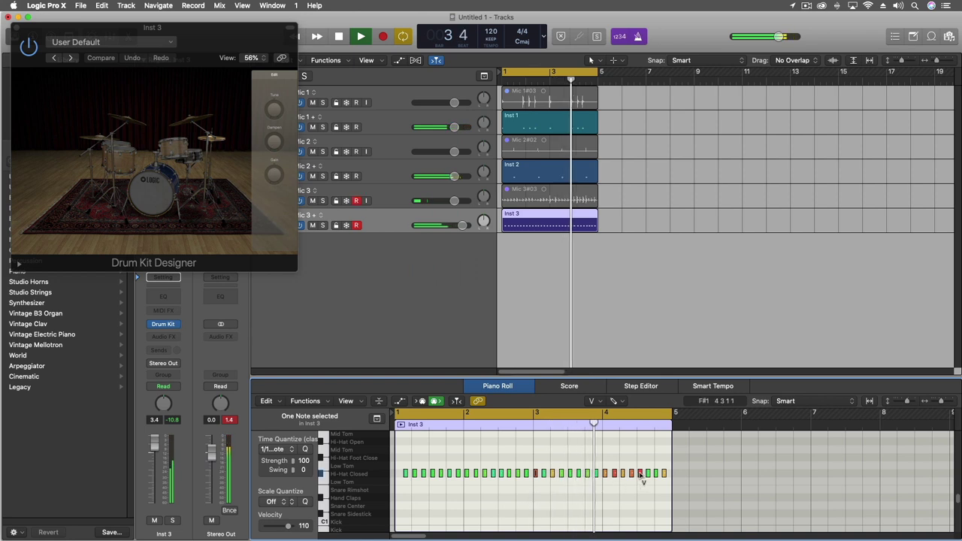
{"action": "left_click", "coordinate": [639, 473]}
{"action": "left_click", "coordinate": [597, 475]}
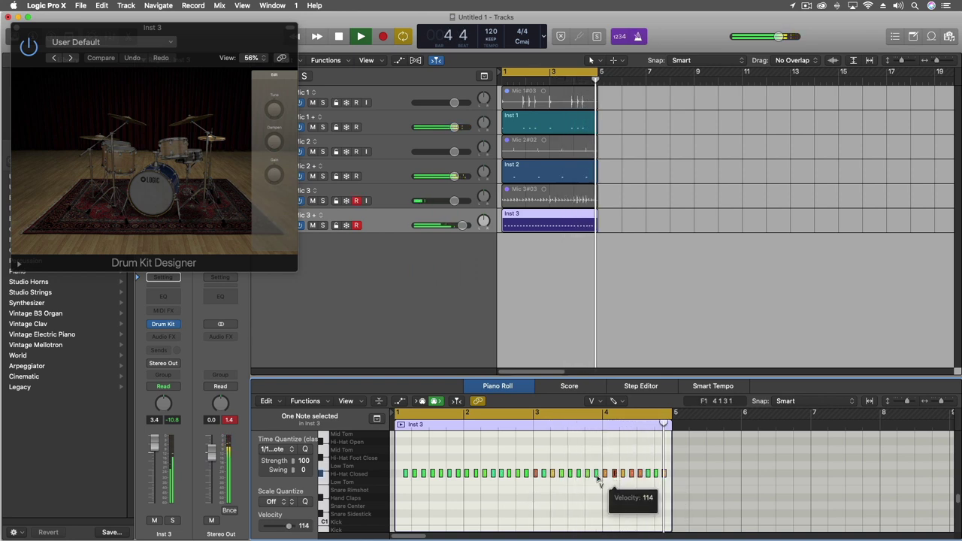
{"action": "left_click_drag", "start_coordinate": [406, 460], "coordinate": [687, 509]}
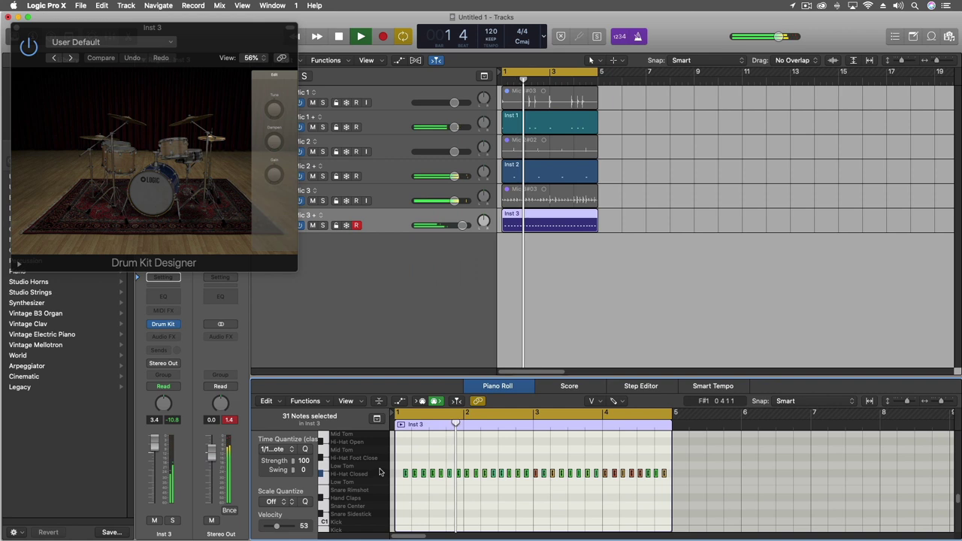
{"action": "left_click_drag", "start_coordinate": [423, 473], "coordinate": [424, 448]}
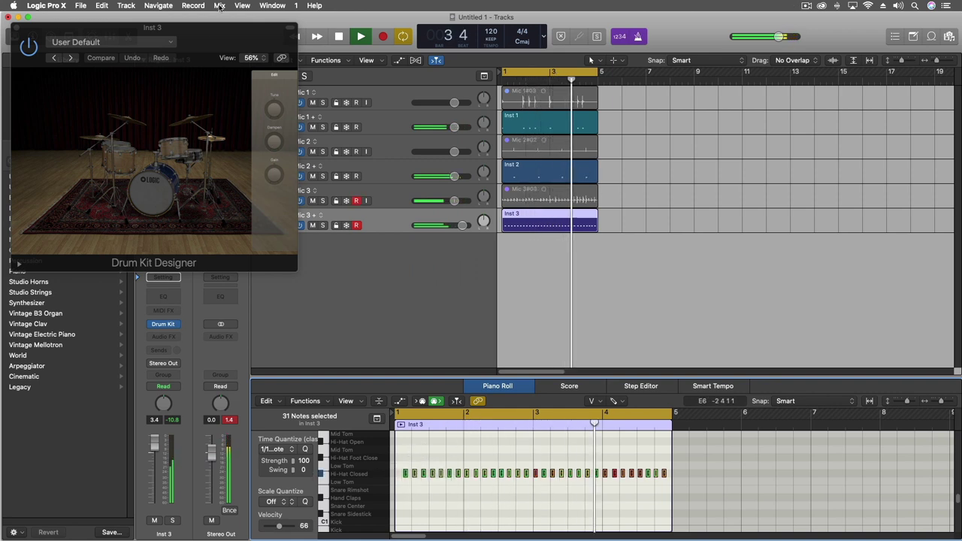
{"action": "left_click_drag", "start_coordinate": [27, 30], "coordinate": [663, 327]}
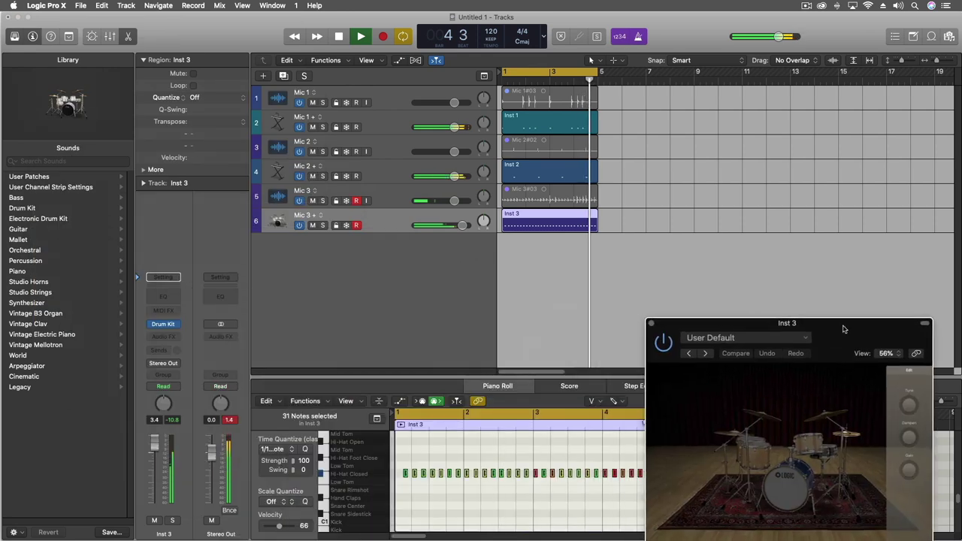
Step: Close Drum Kit Designer and reorder tracks: Mic 3 and Mic 2 up, Mic 1 at the bottom
{"action": "left_click", "coordinate": [651, 324]}
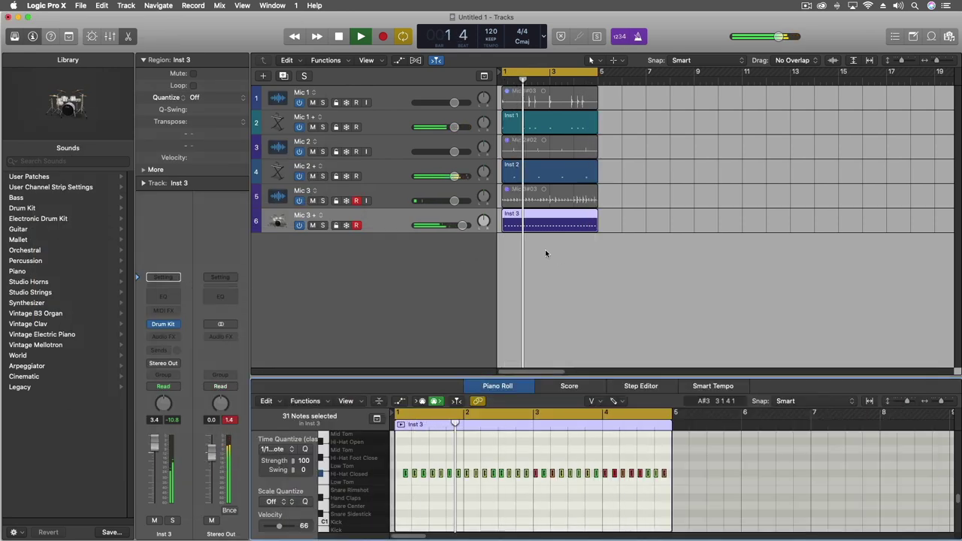
{"action": "left_click_drag", "start_coordinate": [390, 221], "coordinate": [398, 148]}
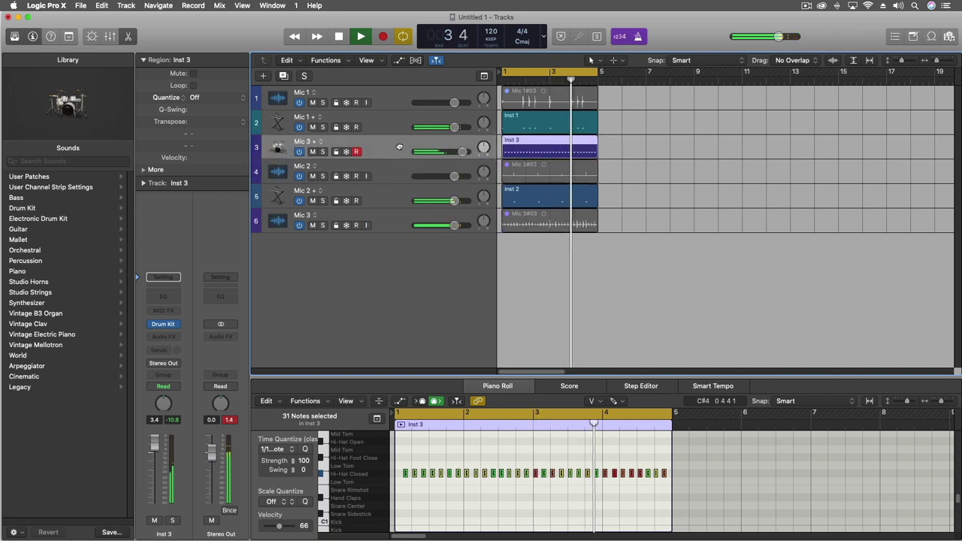
{"action": "left_click_drag", "start_coordinate": [391, 196], "coordinate": [421, 142]}
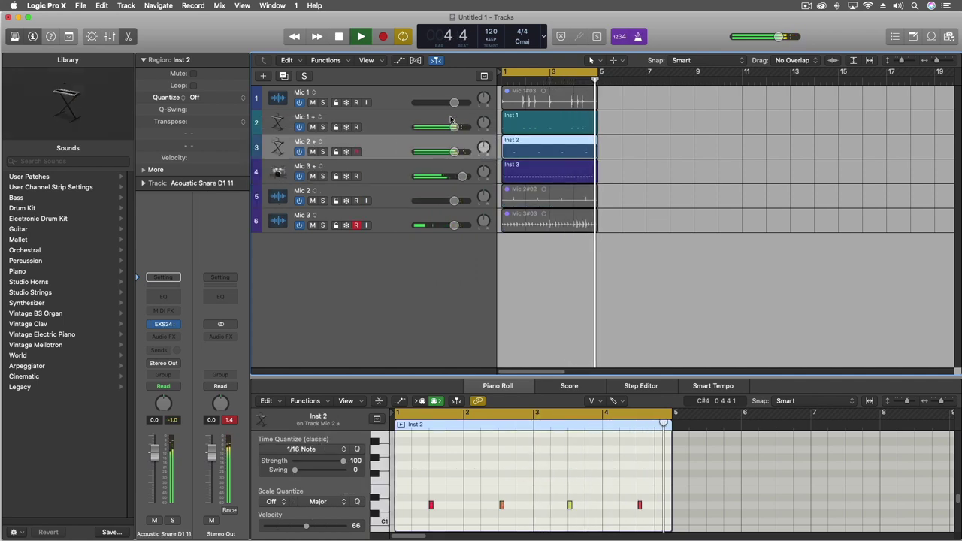
{"action": "left_click_drag", "start_coordinate": [390, 96], "coordinate": [384, 270]}
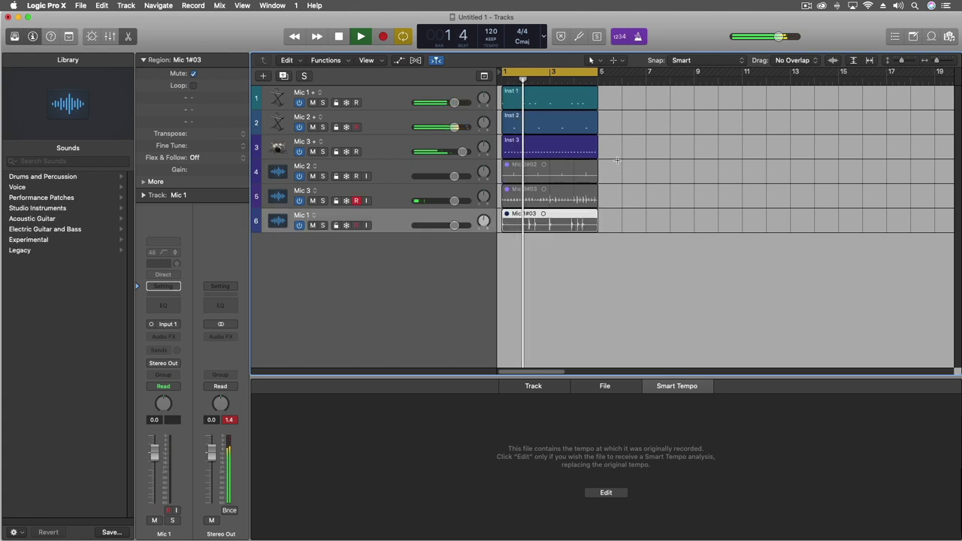
Step: Stop playback and glue the Inst 1, Inst 2 and Inst 3 regions into one region
{"action": "key", "text": "space"}
{"action": "right_click", "coordinate": [620, 161]}
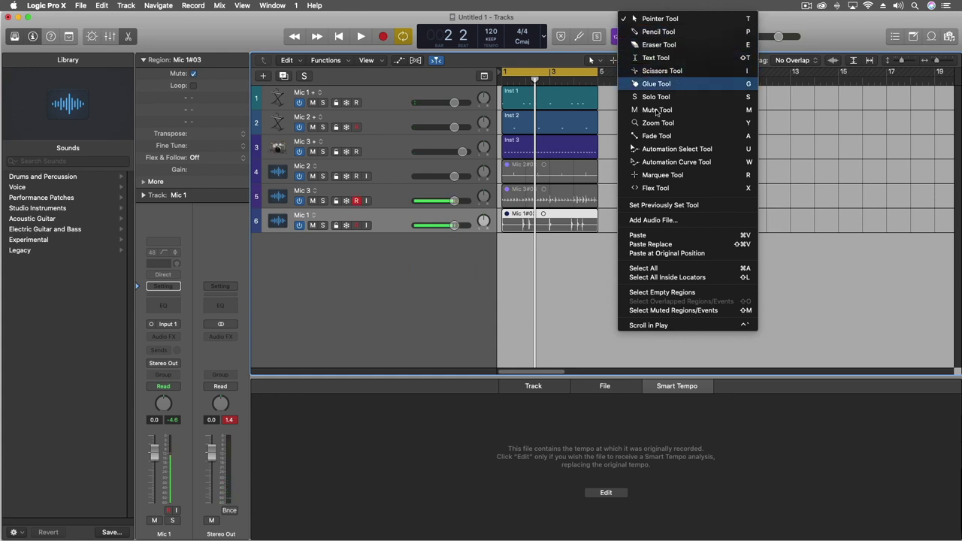
{"action": "left_click", "coordinate": [656, 84]}
{"action": "left_click_drag", "start_coordinate": [613, 151], "coordinate": [548, 103]}
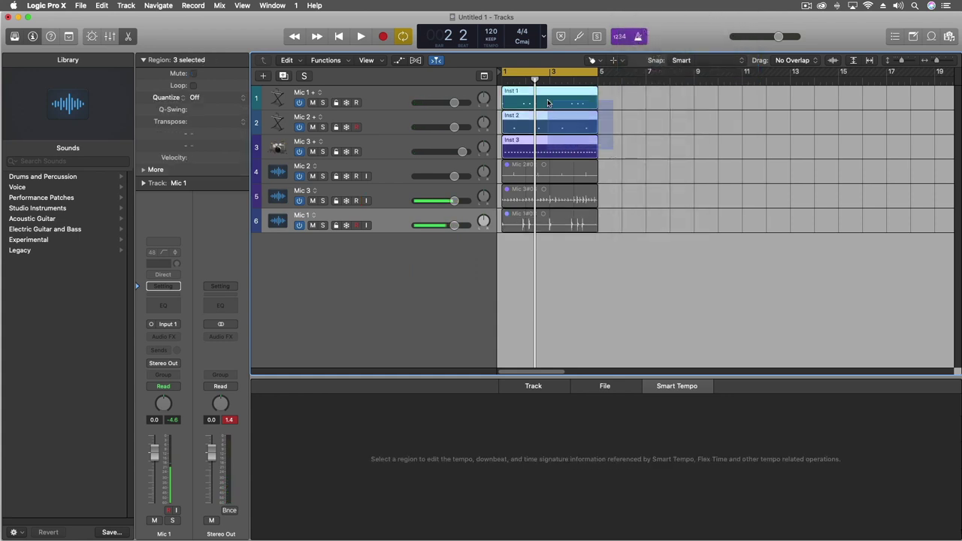
{"action": "double_click", "coordinate": [548, 100]}
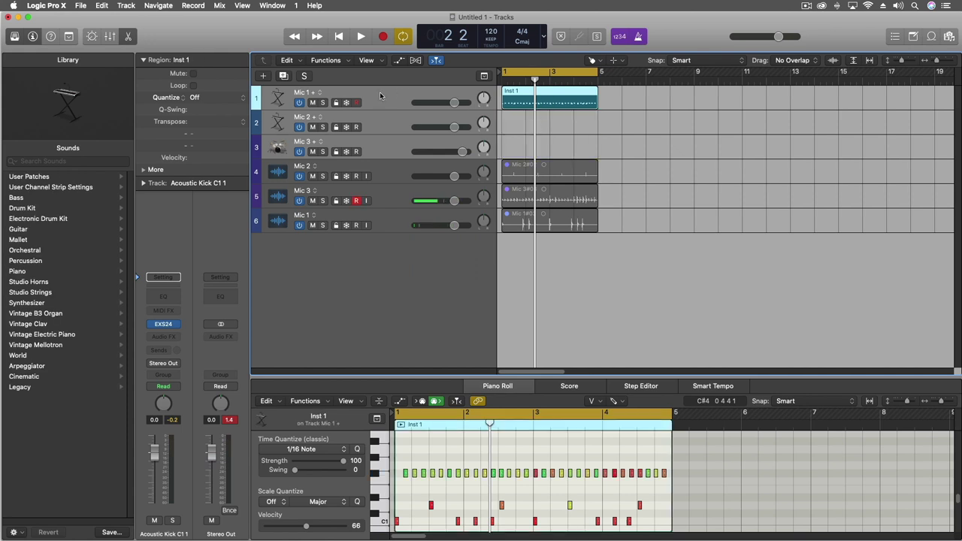
Step: Load Drum Kit Designer on track 1 with the Liverpool Kit preset
{"action": "left_click", "coordinate": [174, 325]}
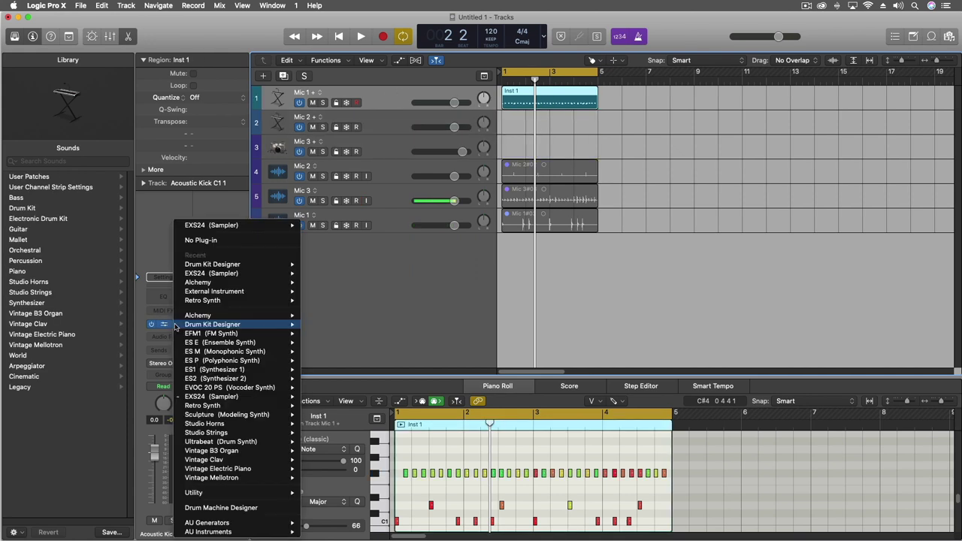
{"action": "mouse_move", "coordinate": [180, 325]}
{"action": "left_click", "coordinate": [323, 319]}
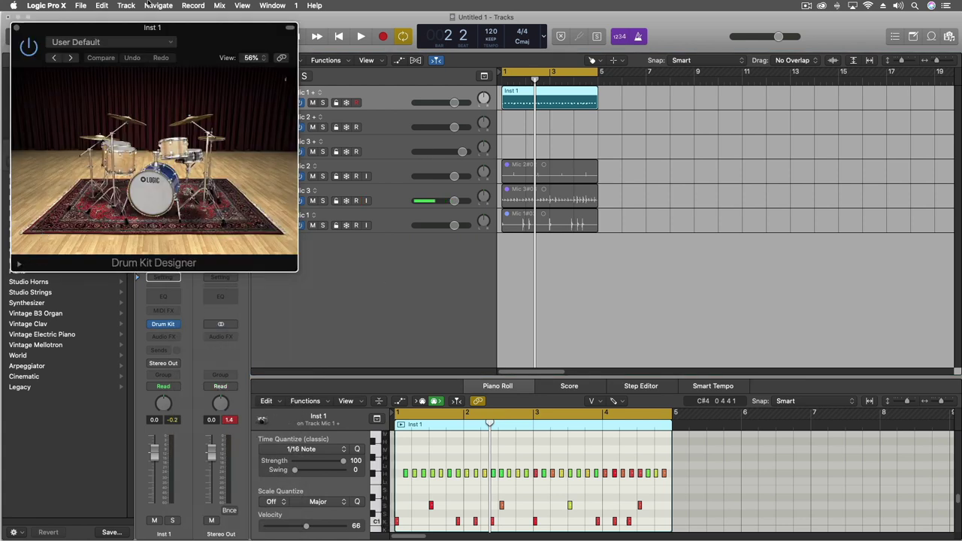
{"action": "left_click", "coordinate": [128, 42]}
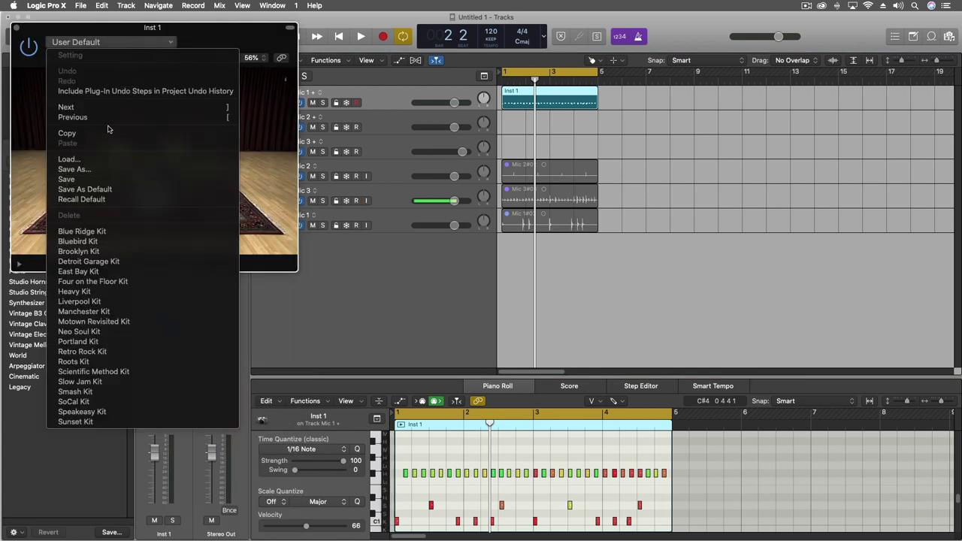
{"action": "left_click", "coordinate": [94, 302]}
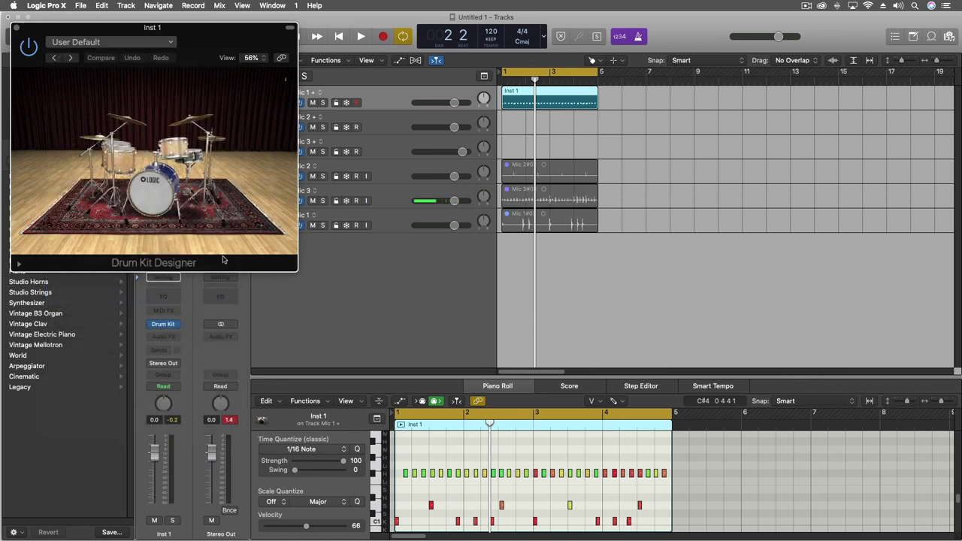
Step: Play the region from bar 1 to hear the Liverpool Kit and view a cymbal's tuning settings
{"action": "left_click", "coordinate": [500, 78]}
{"action": "key", "text": "space"}
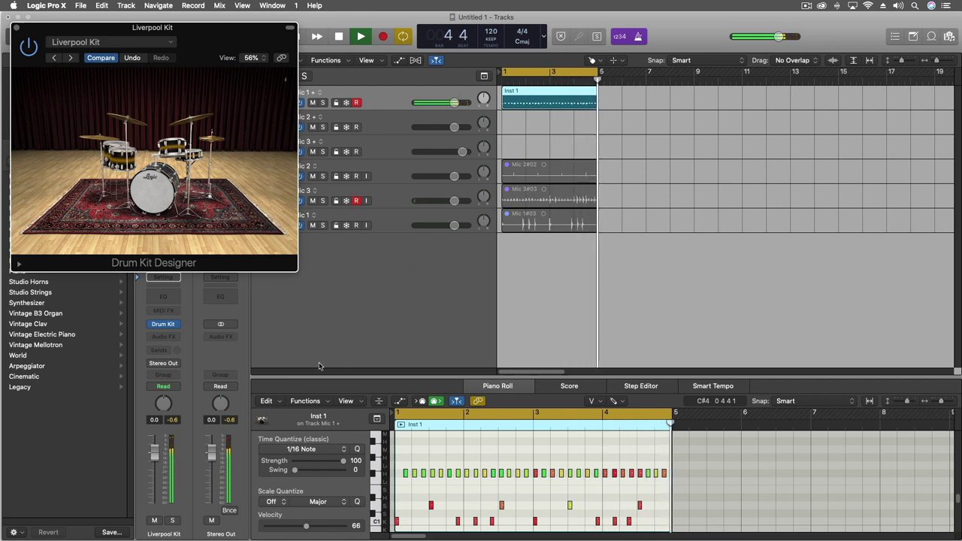
{"action": "left_click", "coordinate": [213, 144]}
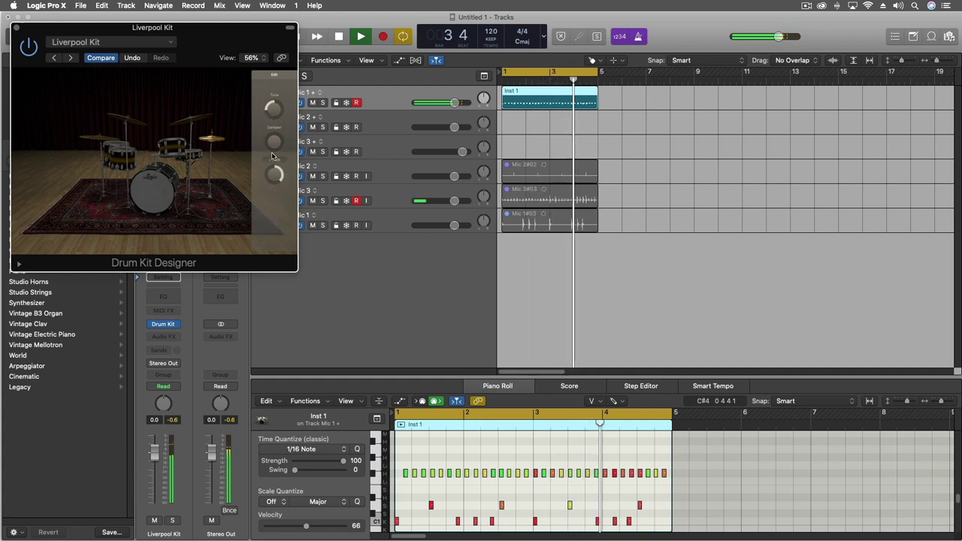
{"action": "left_click_drag", "start_coordinate": [160, 67], "coordinate": [287, 159]}
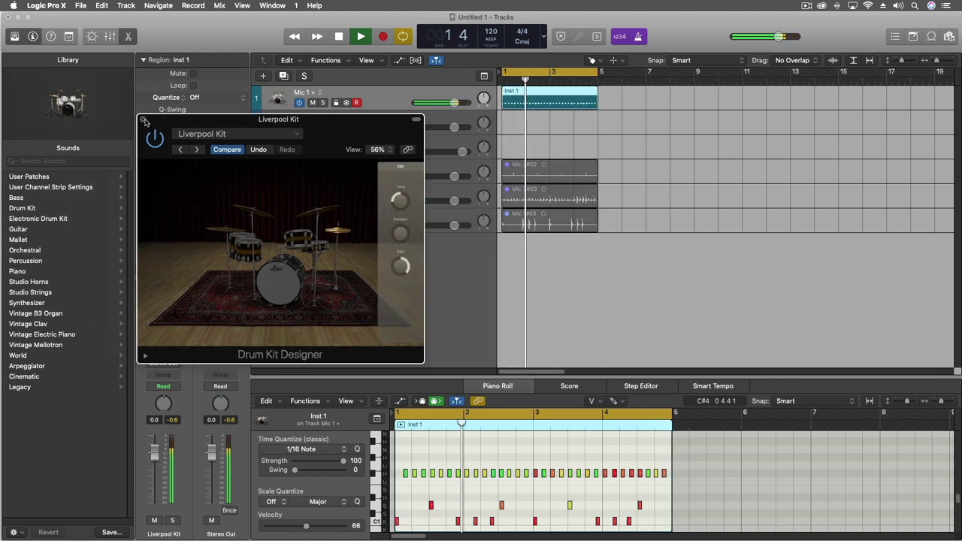
Step: Close the drum kit window, zoom the Piano Roll in horizontally, and return the playhead to start
{"action": "key", "text": "super+w"}
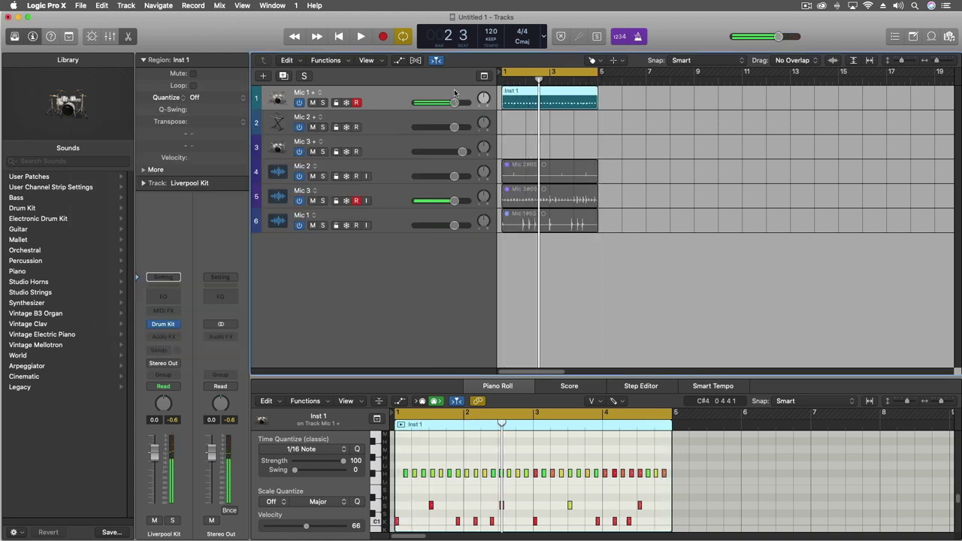
{"action": "left_click", "coordinate": [398, 435]}
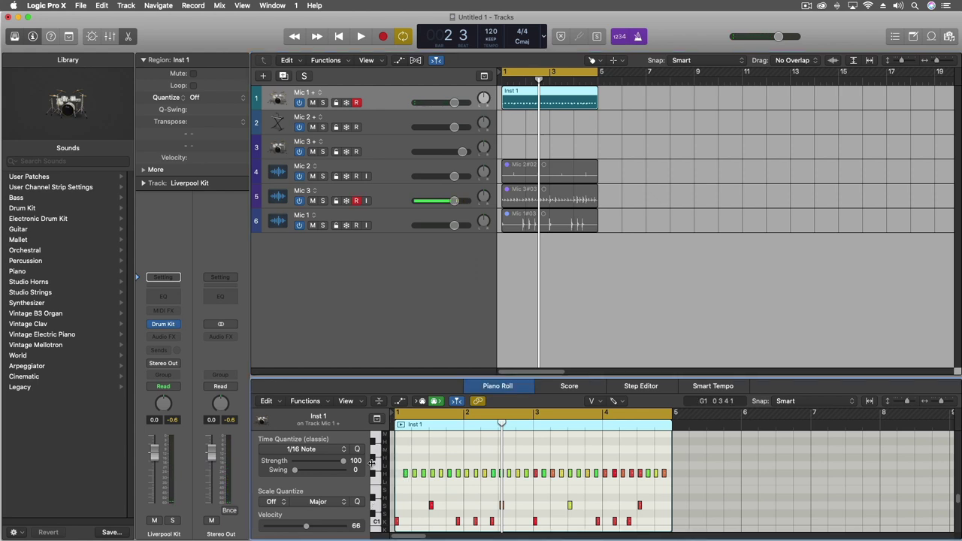
{"action": "key", "text": "super+Right"}
{"action": "key", "text": "super+Right"}
{"action": "key", "text": "super+Right"}
{"action": "key", "text": "Return"}
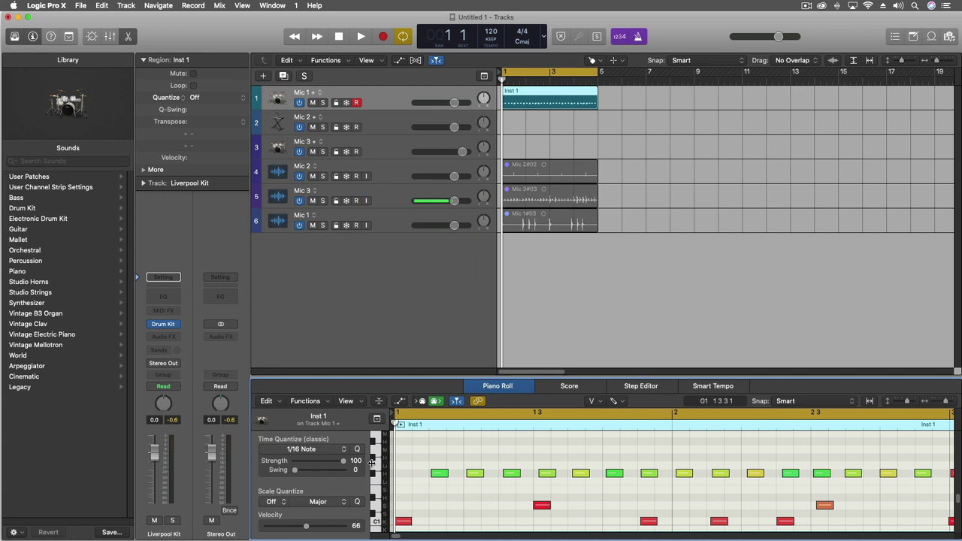
Step: With the Pointer Tool, move the first F#1 hi-hat note to the start of bar 1 and audition it
{"action": "right_click", "coordinate": [485, 502]}
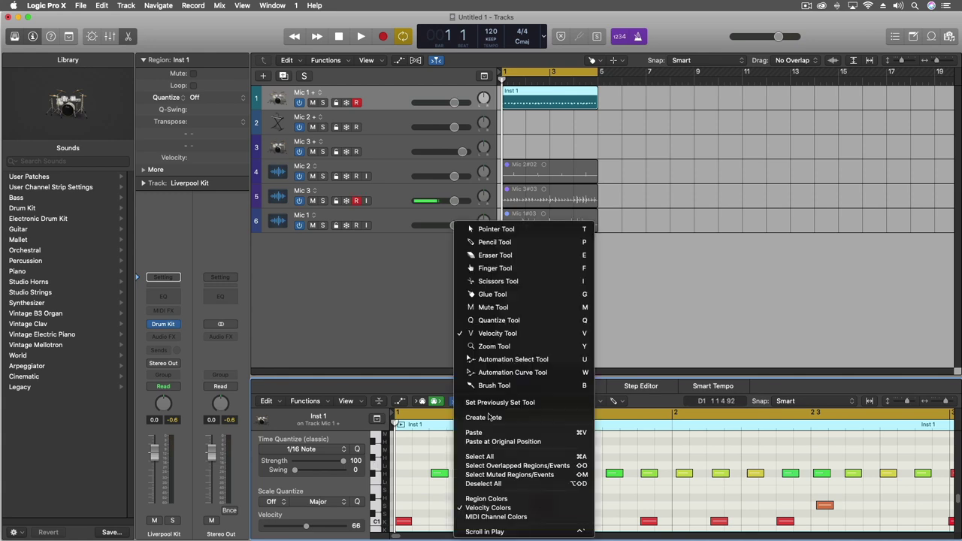
{"action": "left_click", "coordinate": [517, 230]}
{"action": "left_click", "coordinate": [443, 472]}
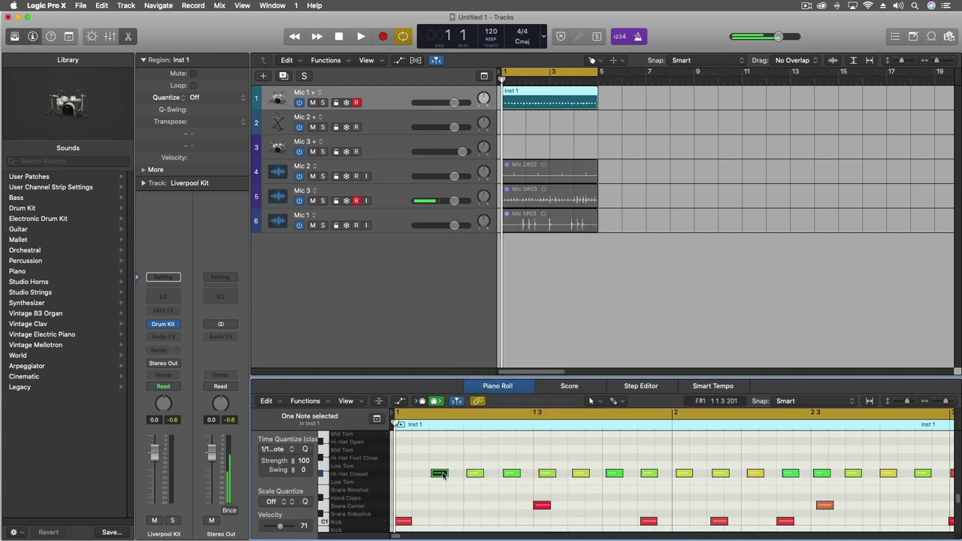
{"action": "left_click_drag", "start_coordinate": [442, 473], "coordinate": [405, 471]}
{"action": "key", "text": "space"}
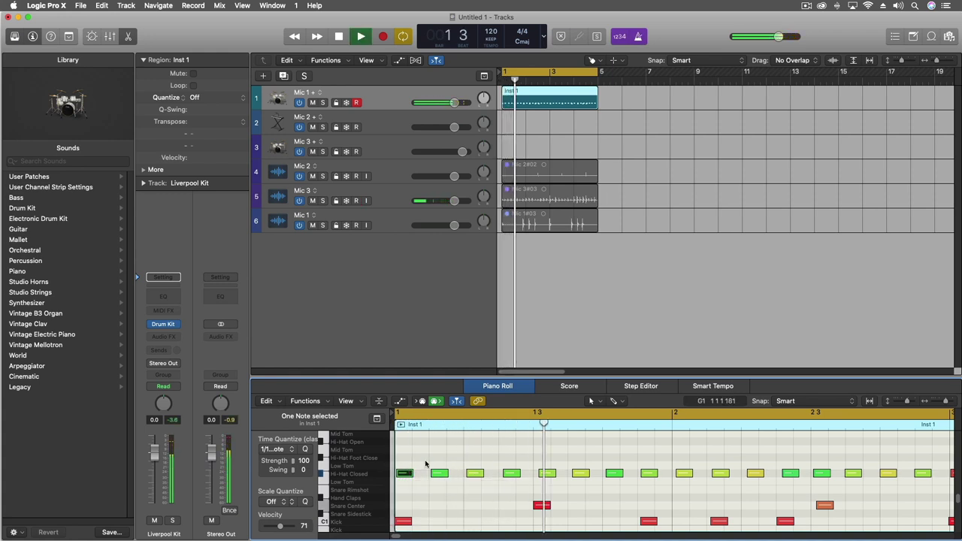
{"action": "key", "text": "space"}
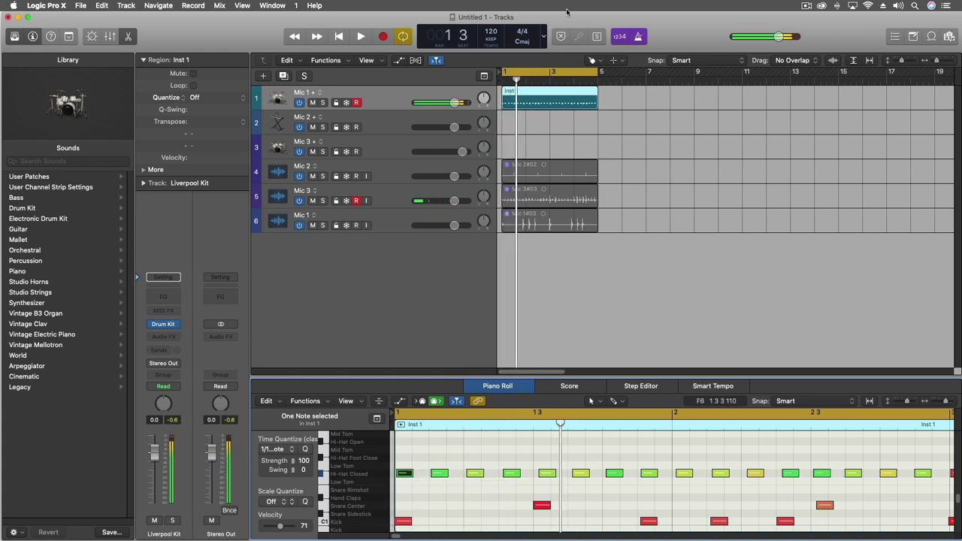
Step: Quantize the Inst 1 region to 1/8 Note, then play it back with the metronome turned off
{"action": "left_click", "coordinate": [190, 98]}
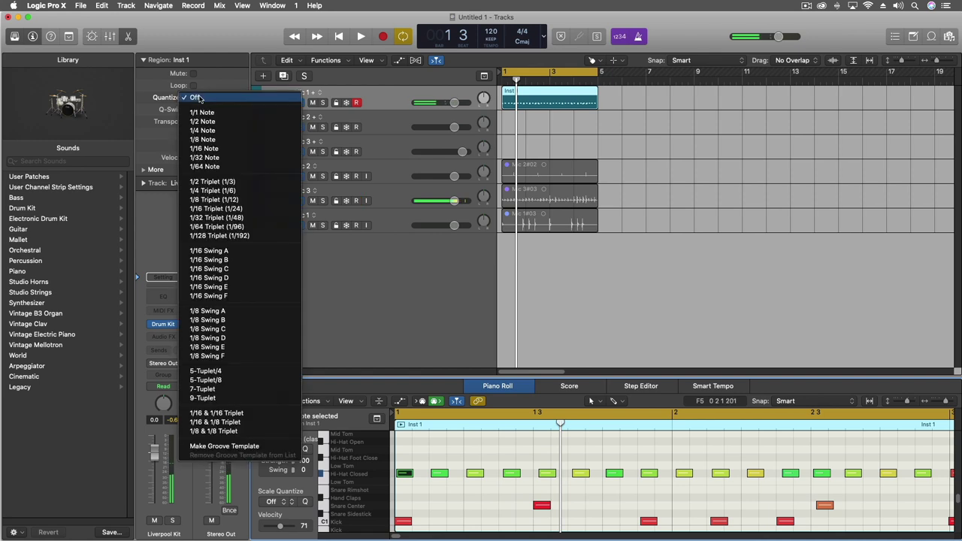
{"action": "left_click", "coordinate": [202, 140]}
{"action": "key", "text": "space"}
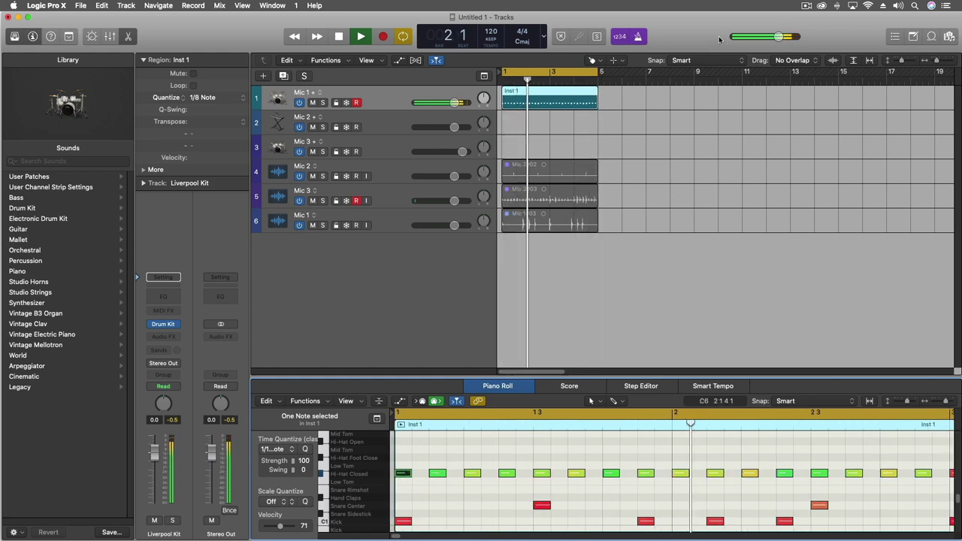
{"action": "left_click", "coordinate": [638, 36]}
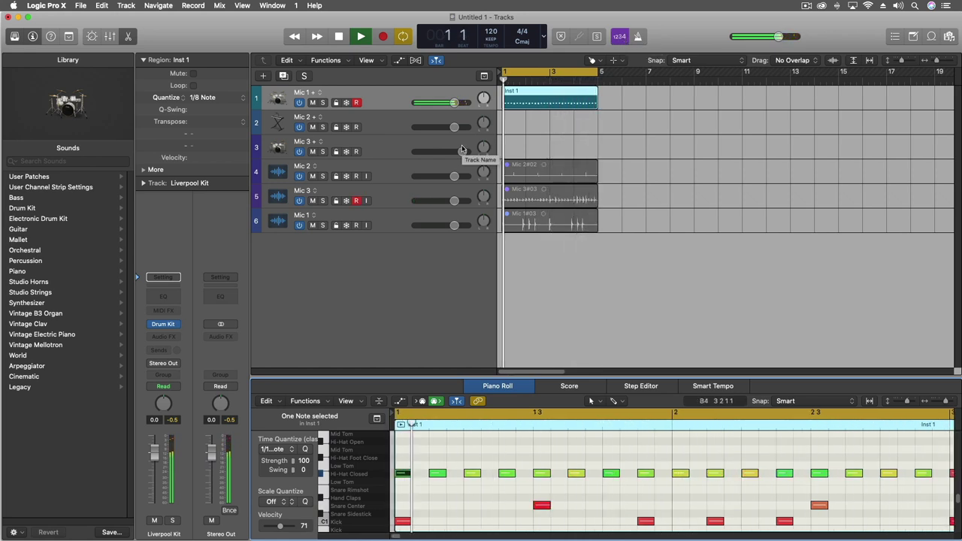
{"action": "key", "text": "space"}
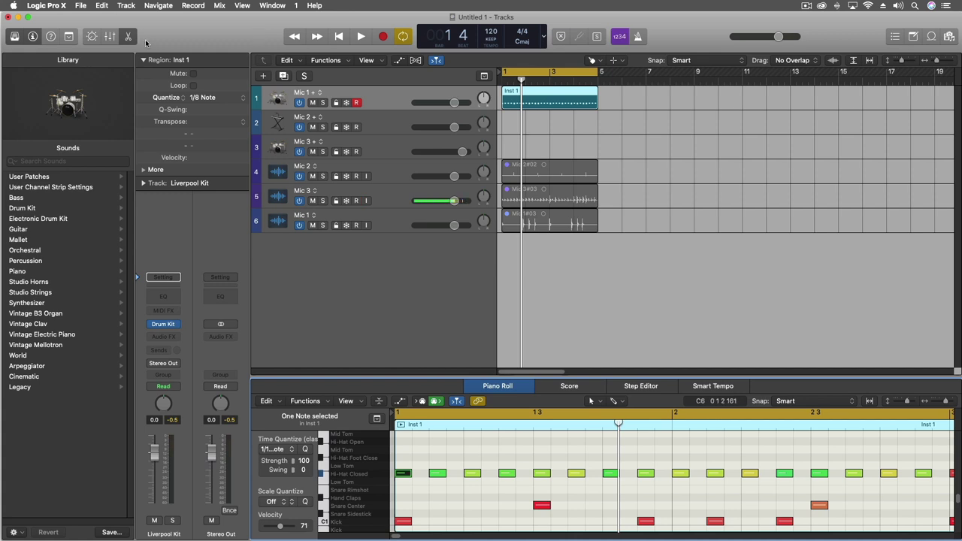
{"action": "left_click", "coordinate": [391, 103]}
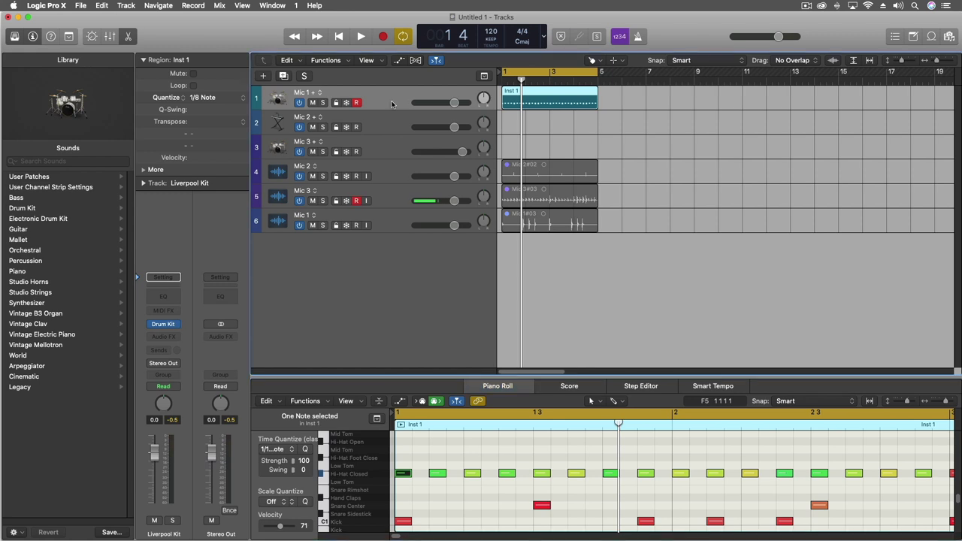
Step: Open the Apple Loops browser with the O key
{"action": "key", "text": "o"}
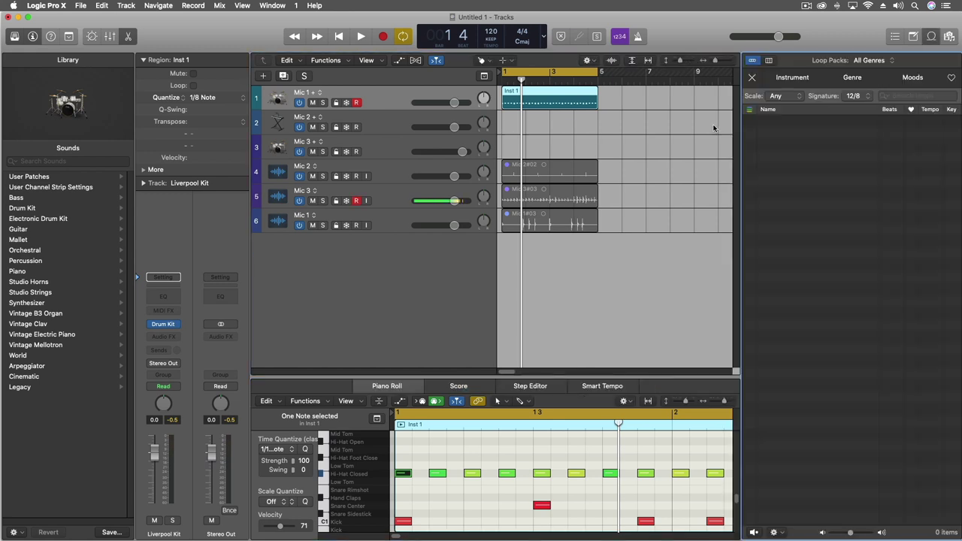